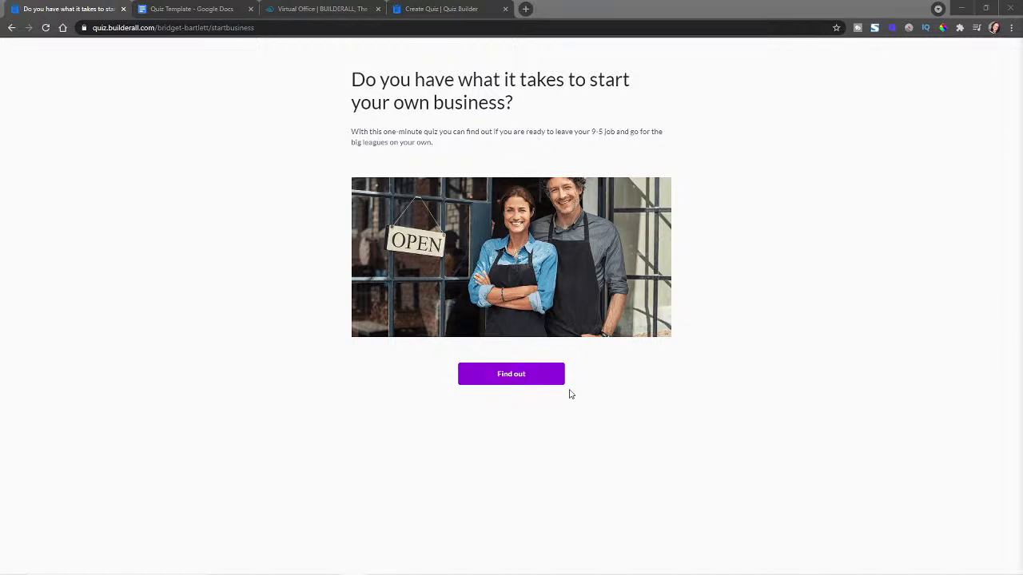
Start the business quiz, answering that you dislike your day job, then "Not being understood." and "Where should I start?" for the first three questions
{"action": "left_click", "coordinate": [513, 382]}
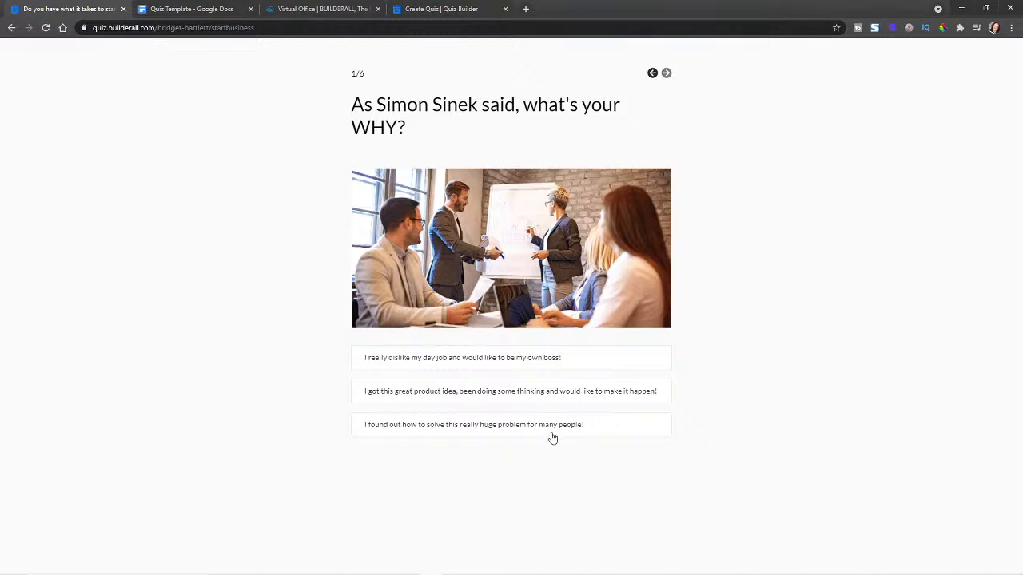
{"action": "left_click", "coordinate": [486, 356]}
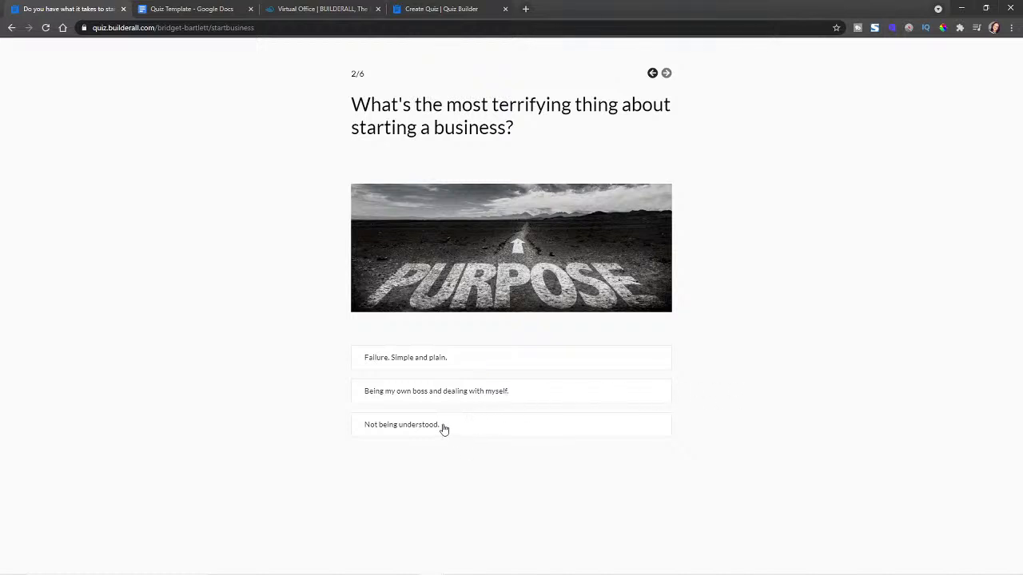
{"action": "left_click", "coordinate": [494, 423]}
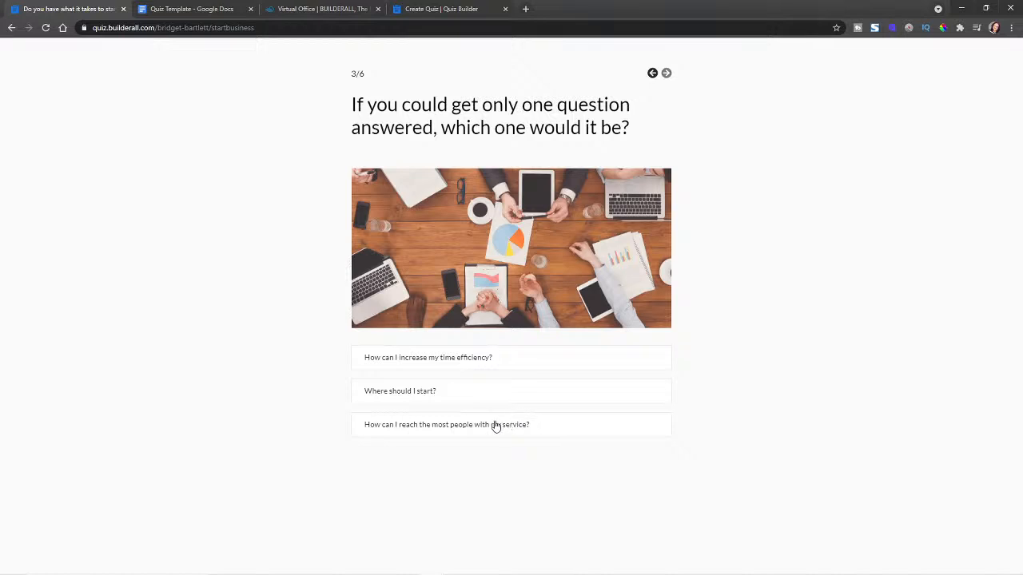
{"action": "left_click", "coordinate": [441, 391]}
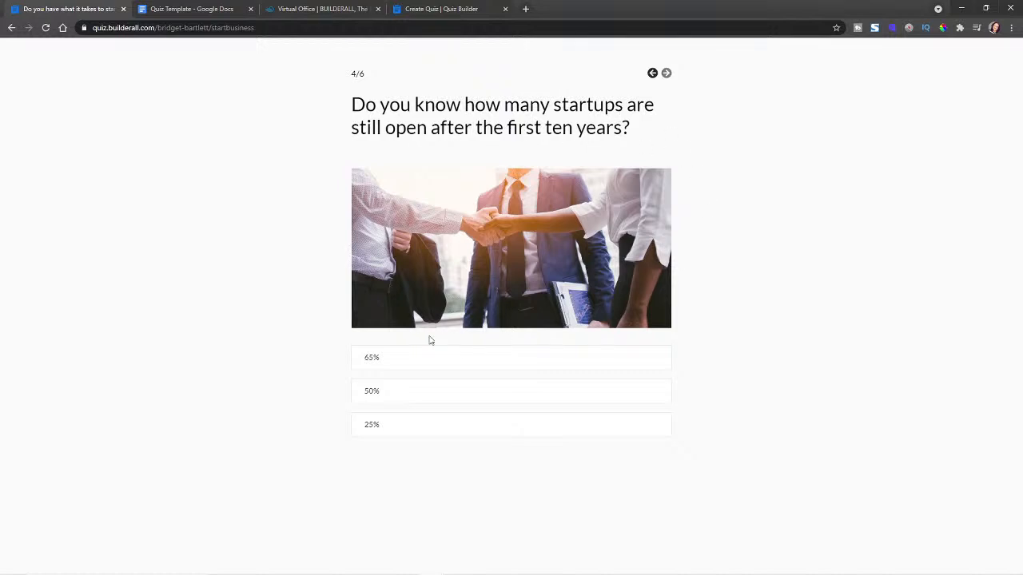
Answer the last three quiz questions with 50%, already having personas, and "People don't want their product or service"
{"action": "left_click", "coordinate": [381, 394]}
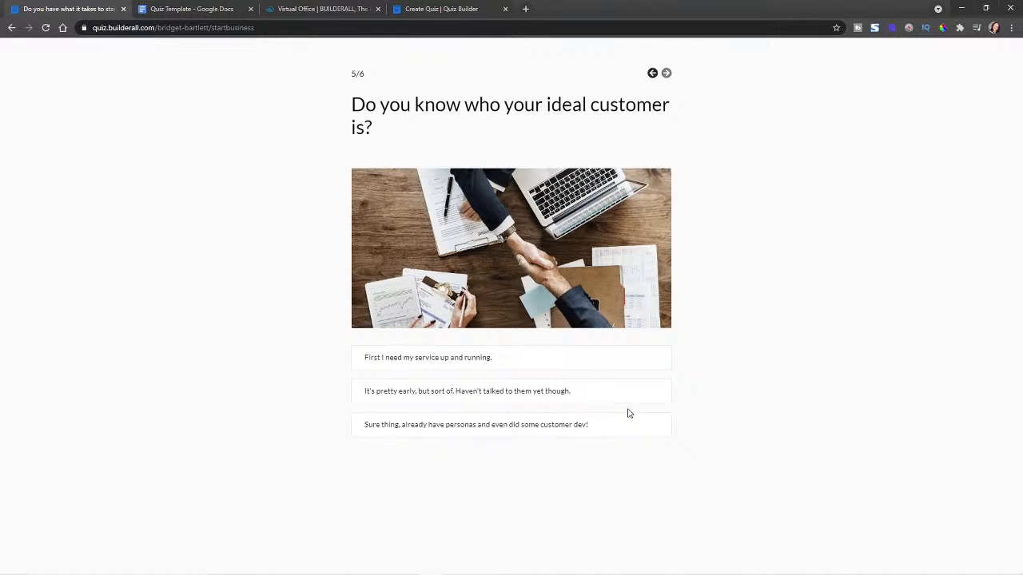
{"action": "left_click", "coordinate": [484, 426]}
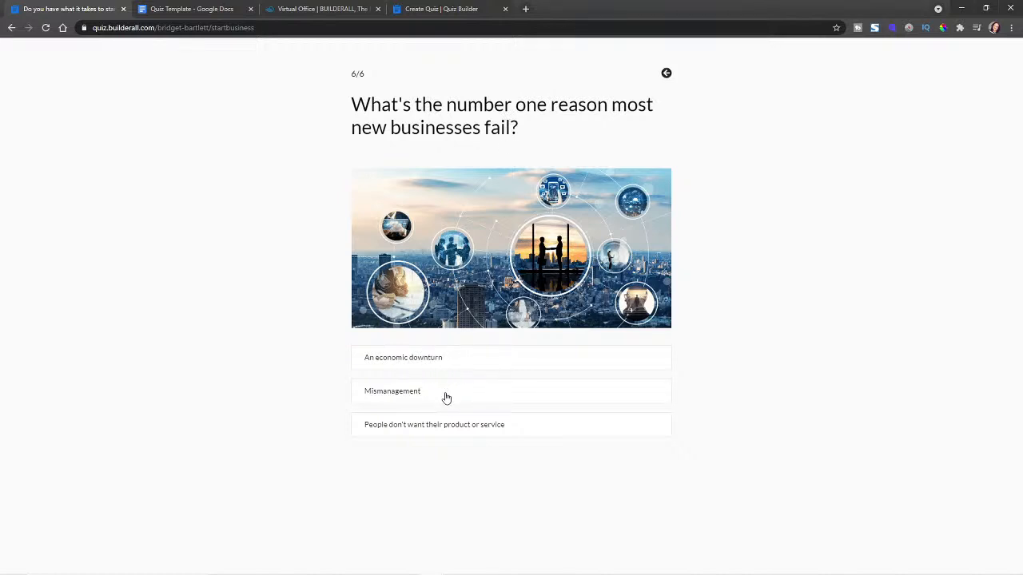
{"action": "left_click", "coordinate": [485, 426]}
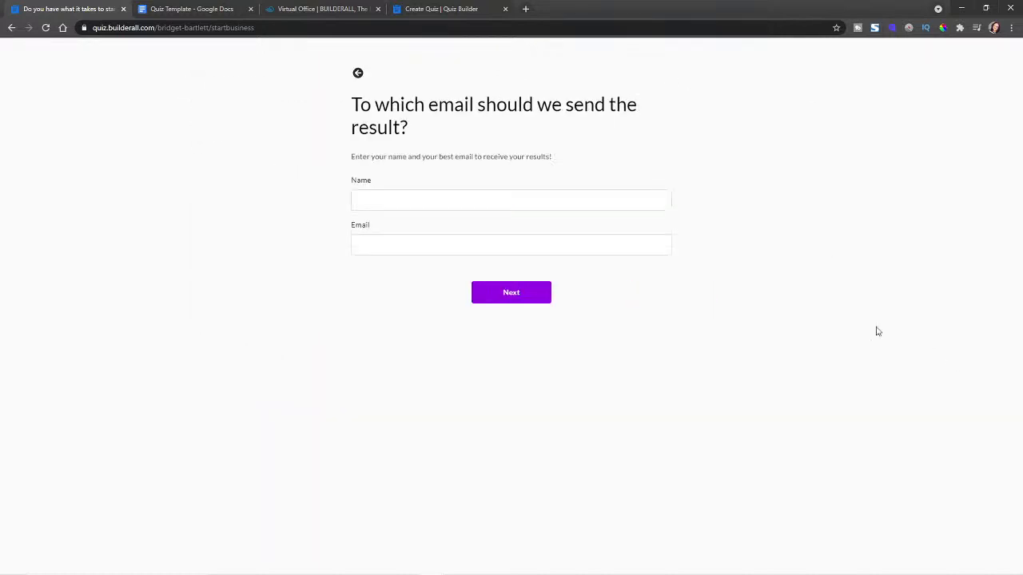
Fill in the name and e-mail fields of the quiz's contact form and submit it to get the result
{"action": "left_click", "coordinate": [370, 200]}
{"action": "left_click", "coordinate": [389, 224]}
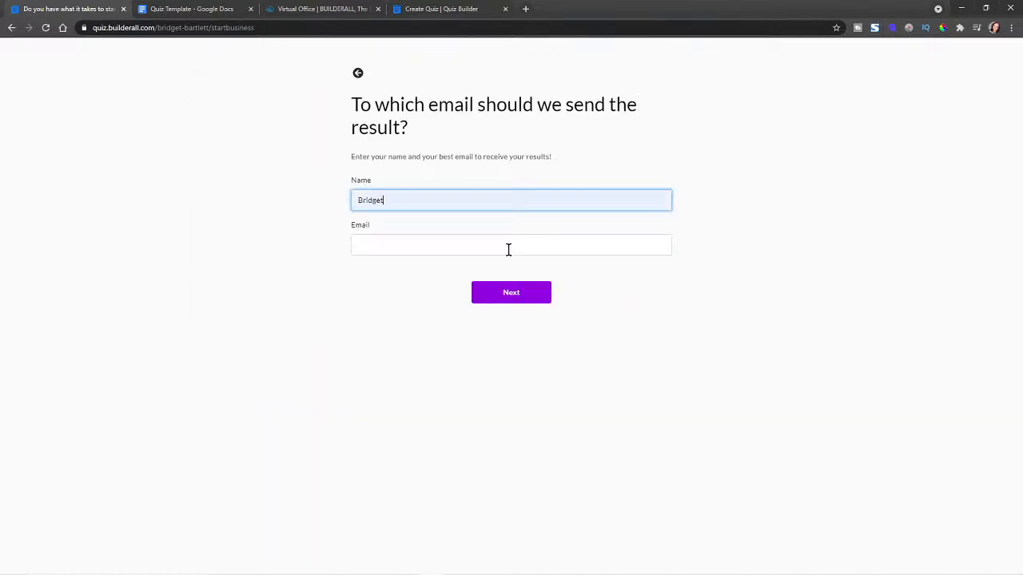
{"action": "left_click", "coordinate": [454, 244]}
{"action": "left_click", "coordinate": [471, 289]}
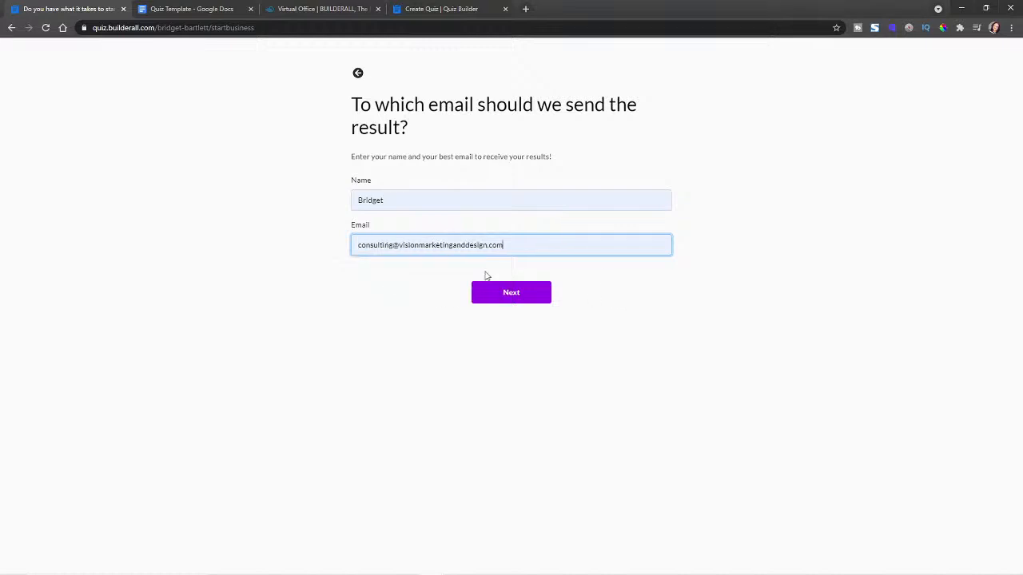
{"action": "left_click", "coordinate": [504, 294]}
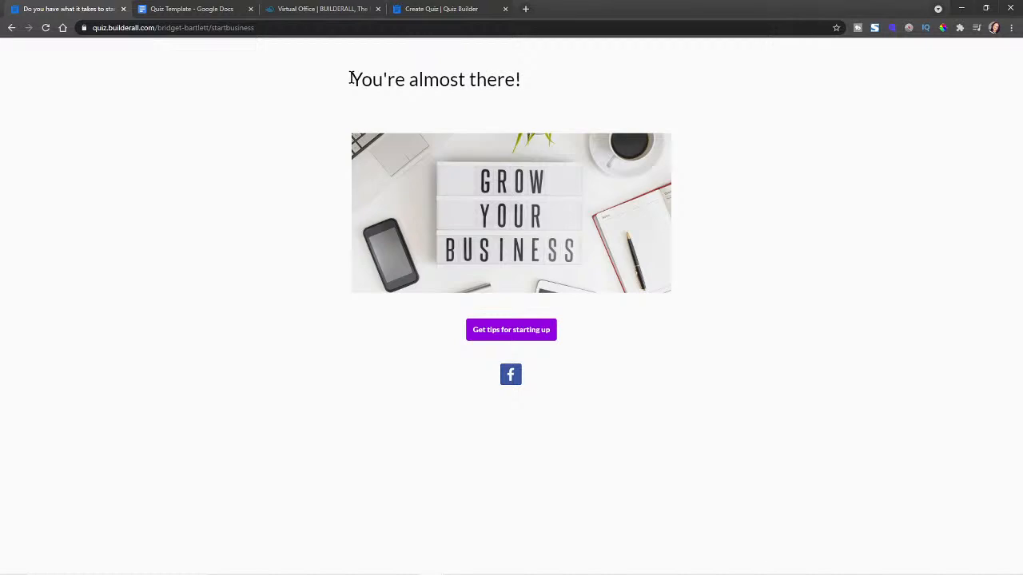
Examine the quiz result heading and call-to-action, and preview the Facebook share of the result without posting it
{"action": "left_click_drag", "start_coordinate": [352, 79], "coordinate": [617, 80]}
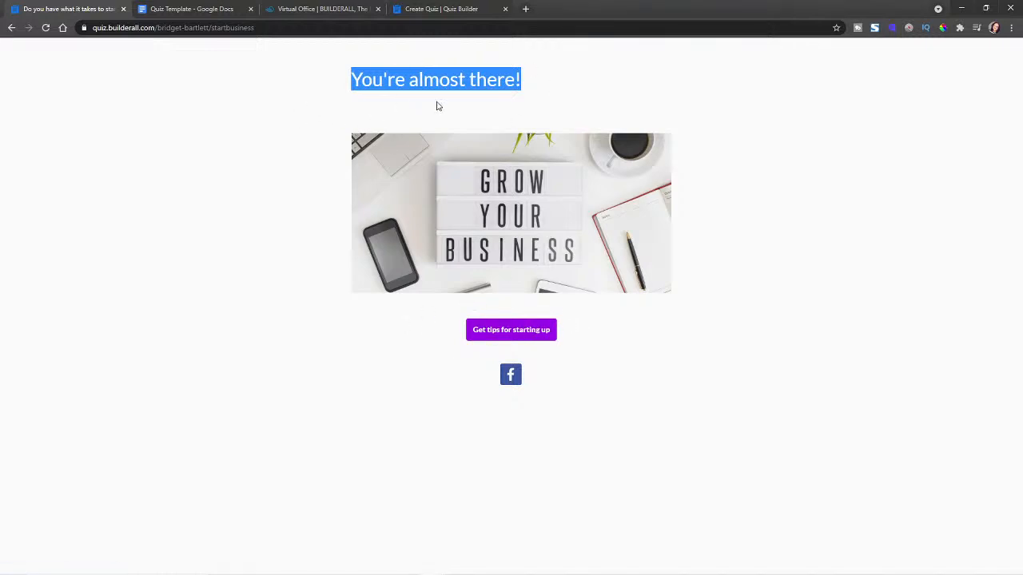
{"action": "left_click", "coordinate": [647, 311]}
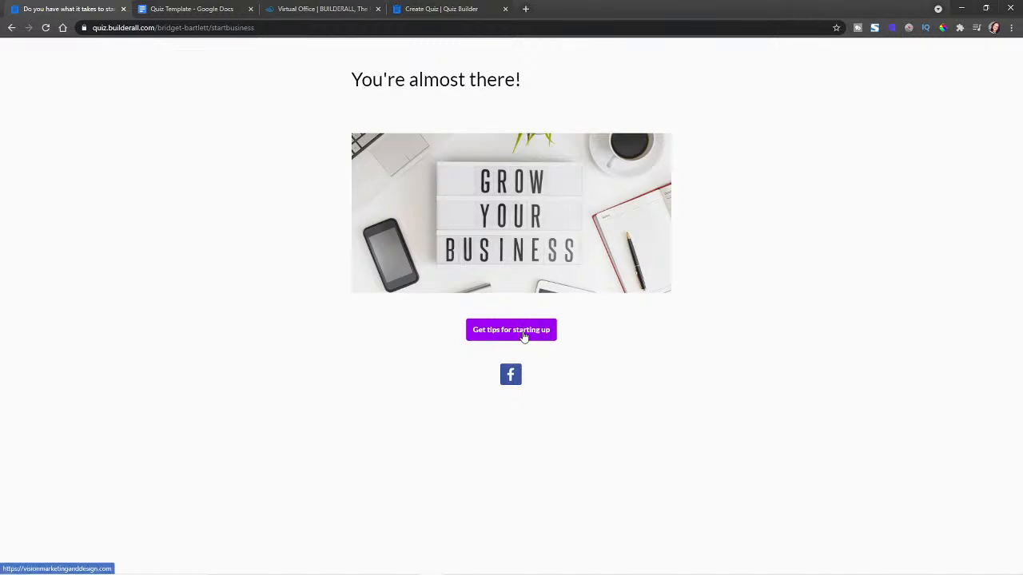
{"action": "left_click", "coordinate": [510, 376]}
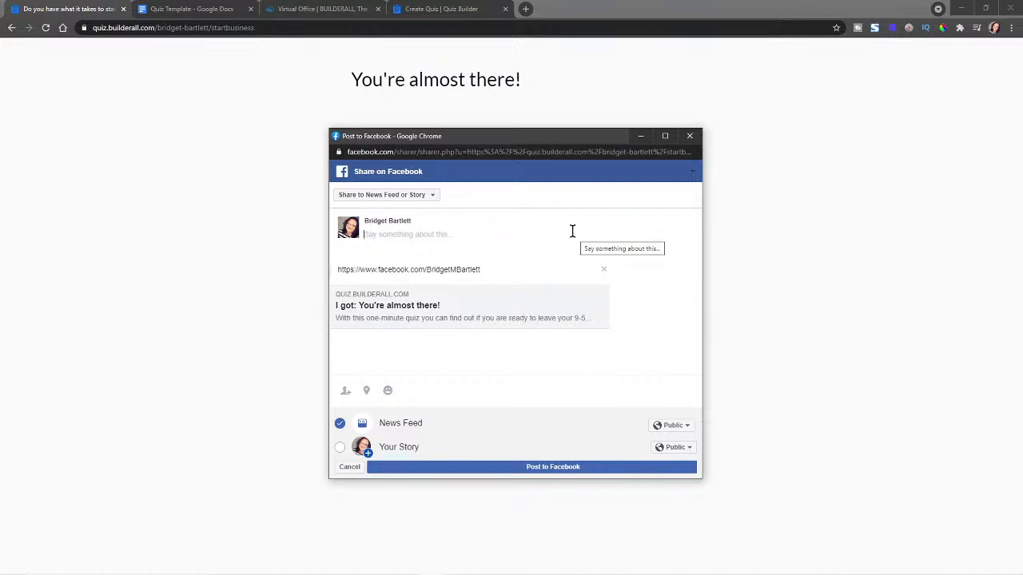
{"action": "left_click", "coordinate": [690, 136]}
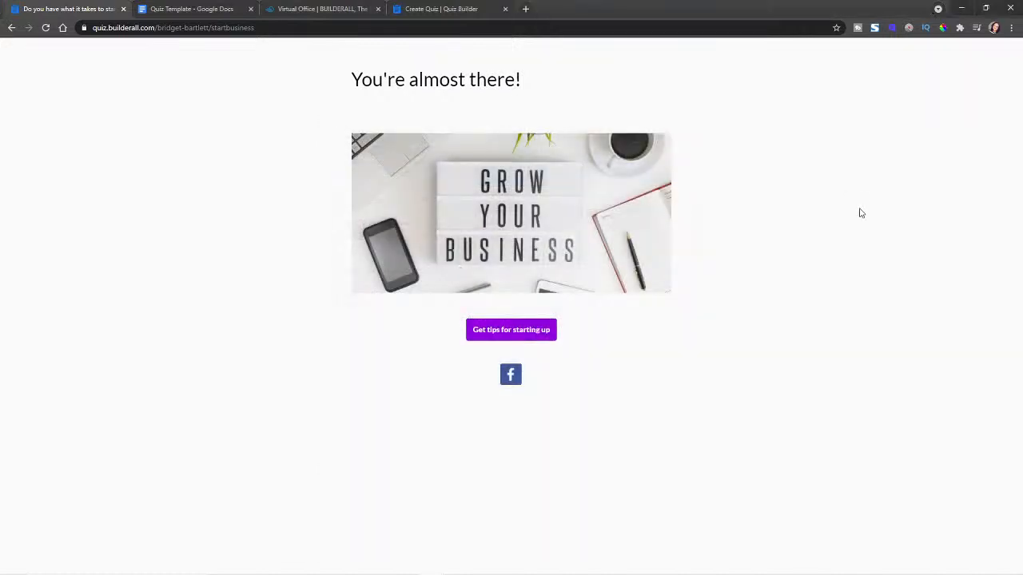
Switch to the Quiz Template document in Google Docs and examine its title, introduction, start text, questions and answer choices
{"action": "left_click", "coordinate": [183, 5]}
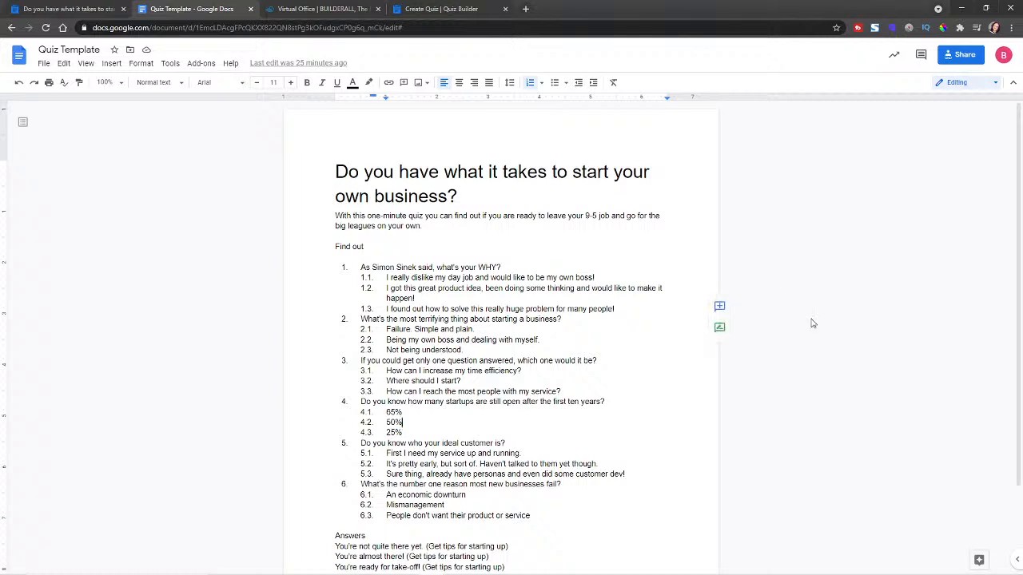
{"action": "scroll", "coordinate": [865, 355], "scroll_direction": "down", "scroll_amount": 1}
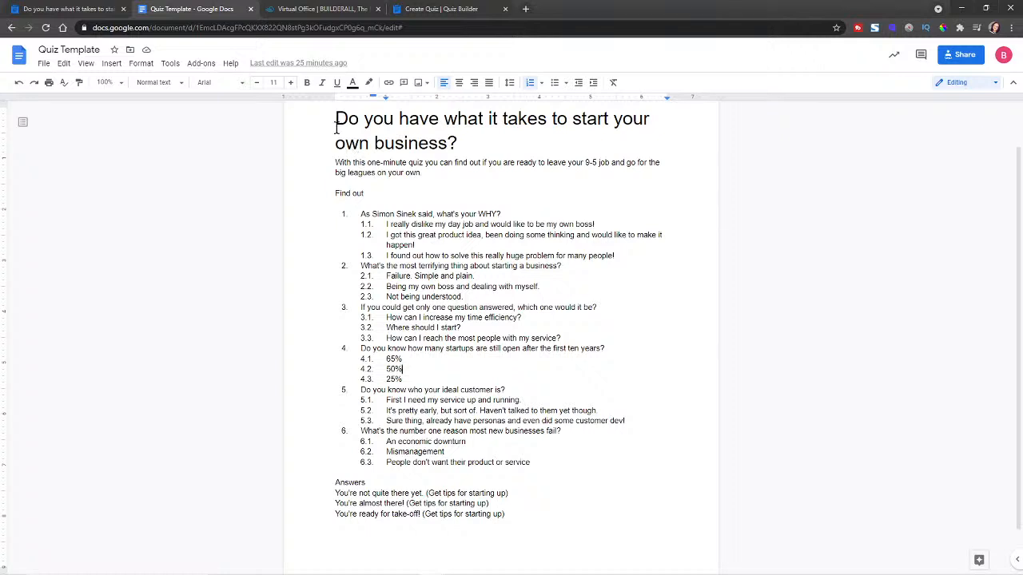
{"action": "left_click_drag", "start_coordinate": [333, 119], "coordinate": [392, 193]}
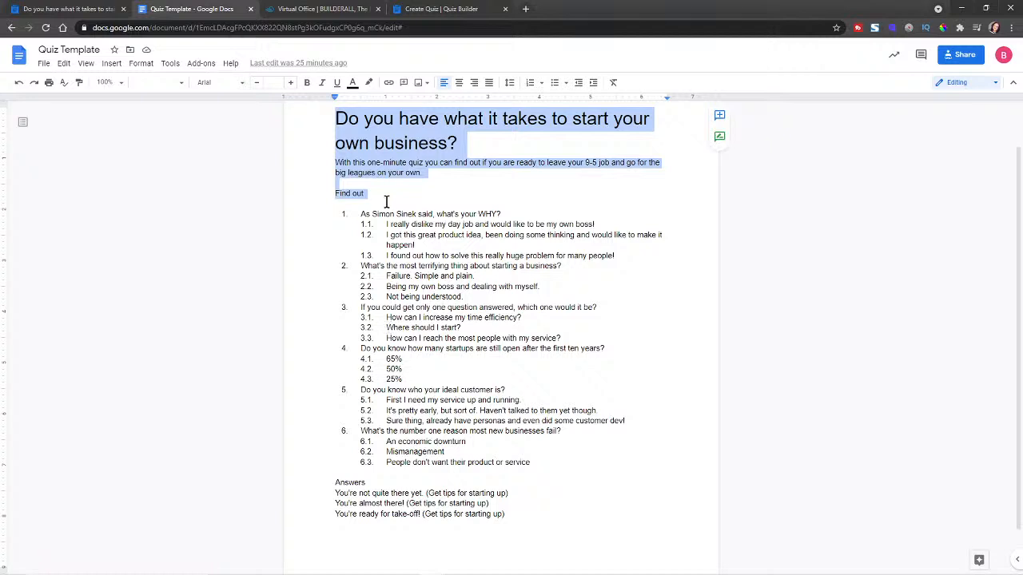
{"action": "left_click", "coordinate": [471, 199]}
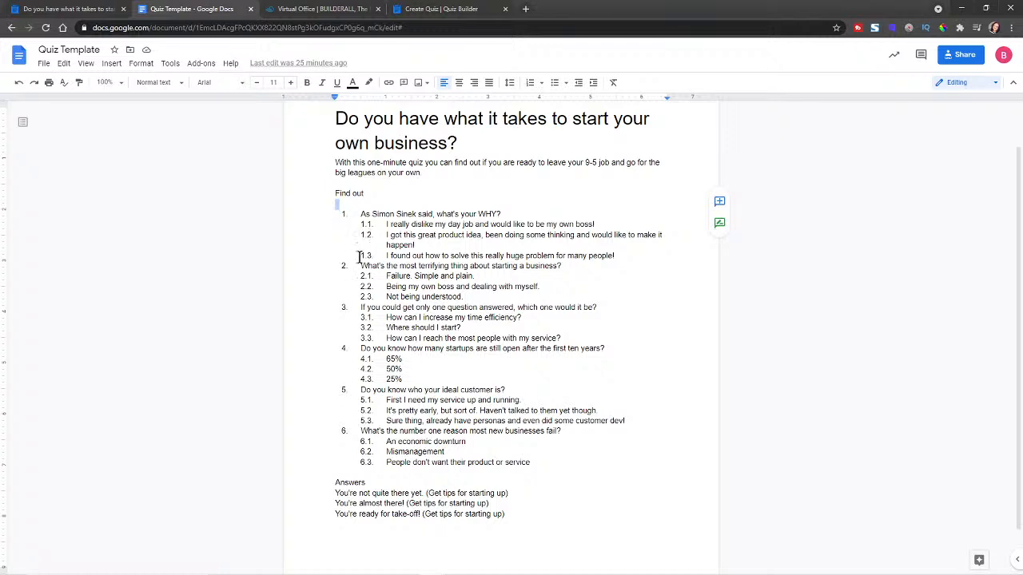
{"action": "left_click", "coordinate": [458, 246]}
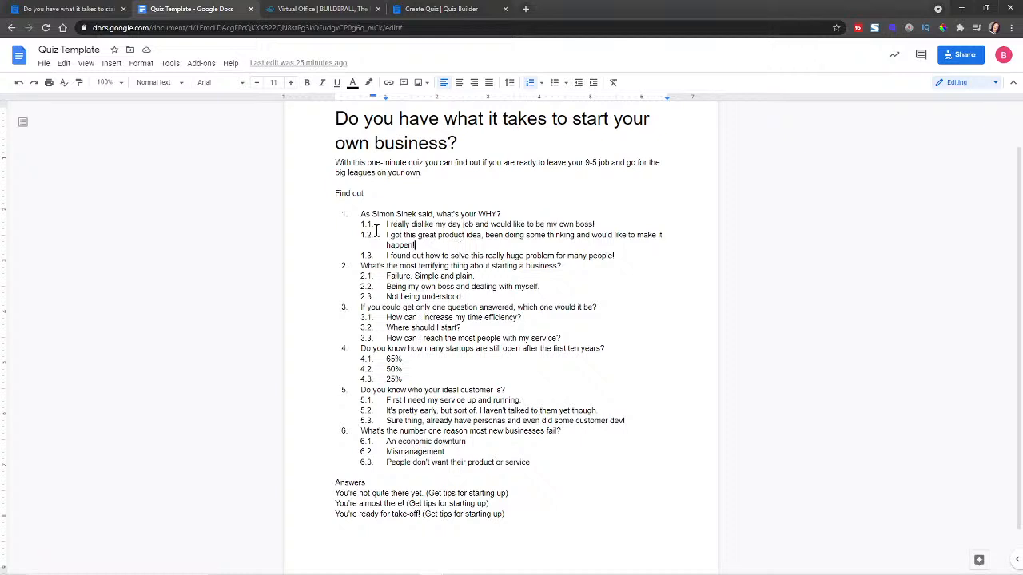
{"action": "left_click_drag", "start_coordinate": [382, 216], "coordinate": [396, 222]}
{"action": "left_click", "coordinate": [601, 224]}
{"action": "left_click_drag", "start_coordinate": [599, 224], "coordinate": [616, 255]}
{"action": "left_click", "coordinate": [616, 254]}
{"action": "scroll", "coordinate": [789, 385], "scroll_direction": "down", "scroll_amount": 1}
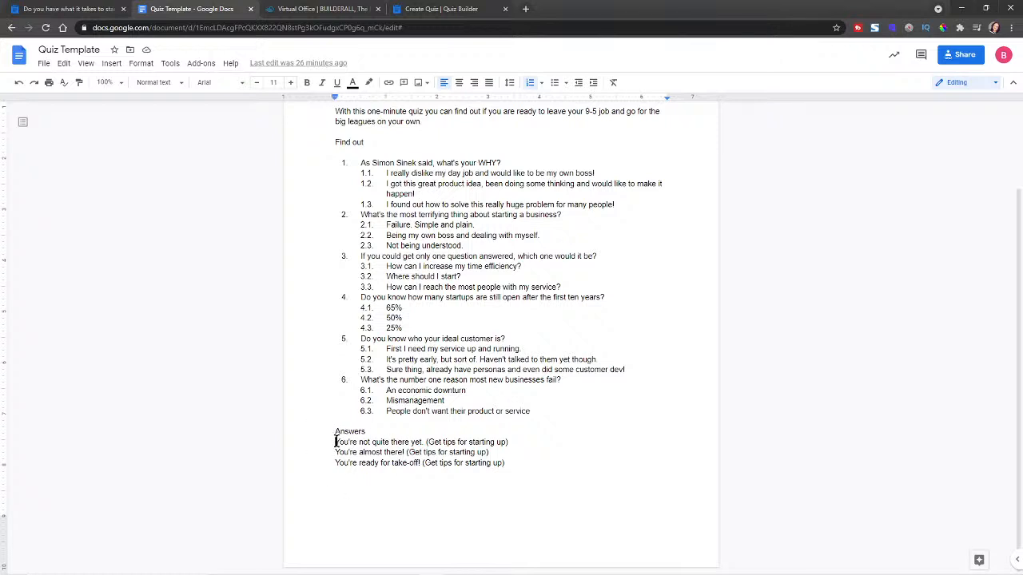
Examine the three result messages under Answers and their "Get tips for starting up" call-to-action texts
{"action": "left_click_drag", "start_coordinate": [337, 442], "coordinate": [422, 442]}
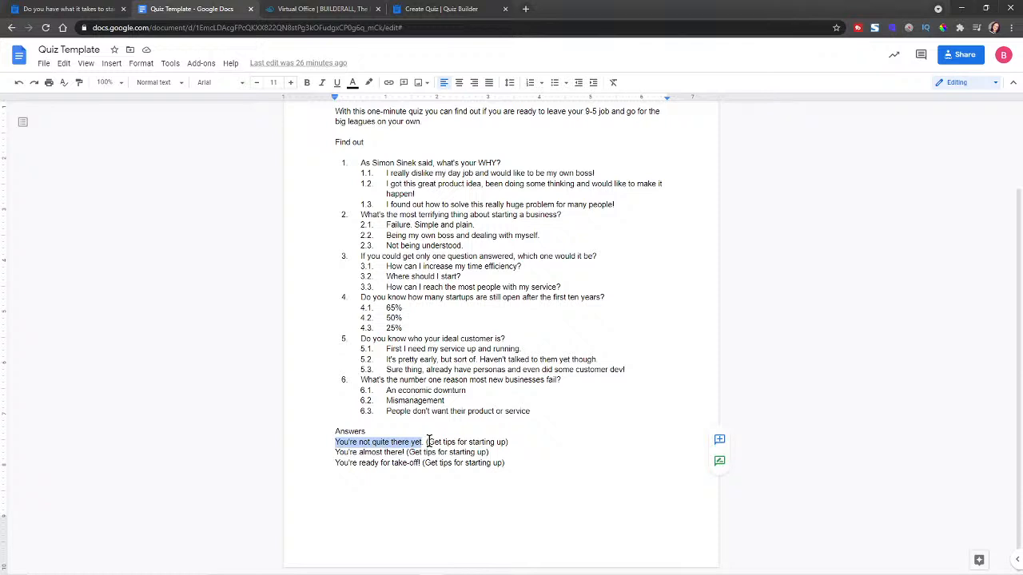
{"action": "left_click_drag", "start_coordinate": [428, 442], "coordinate": [507, 442]}
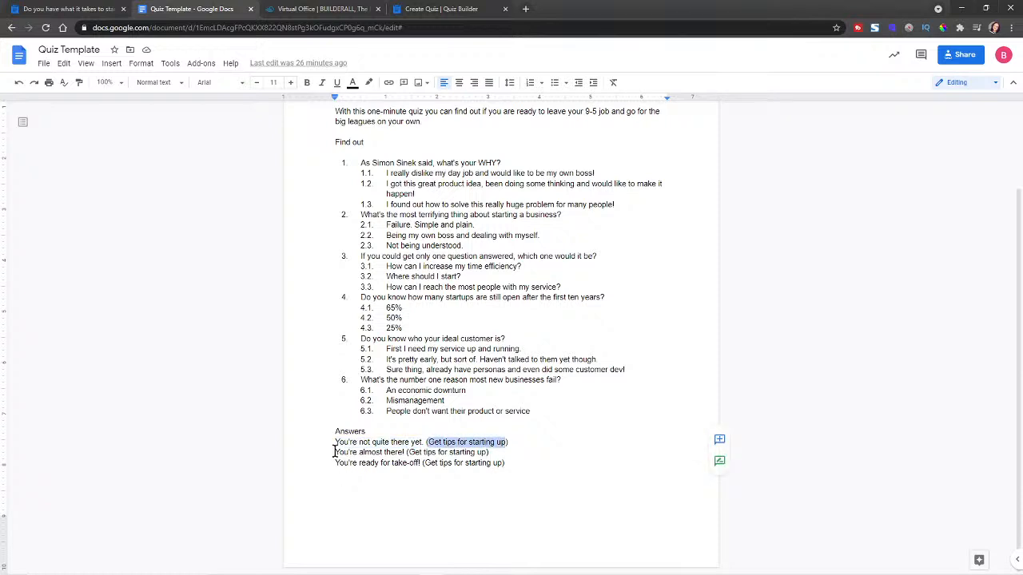
{"action": "left_click_drag", "start_coordinate": [335, 453], "coordinate": [410, 448]}
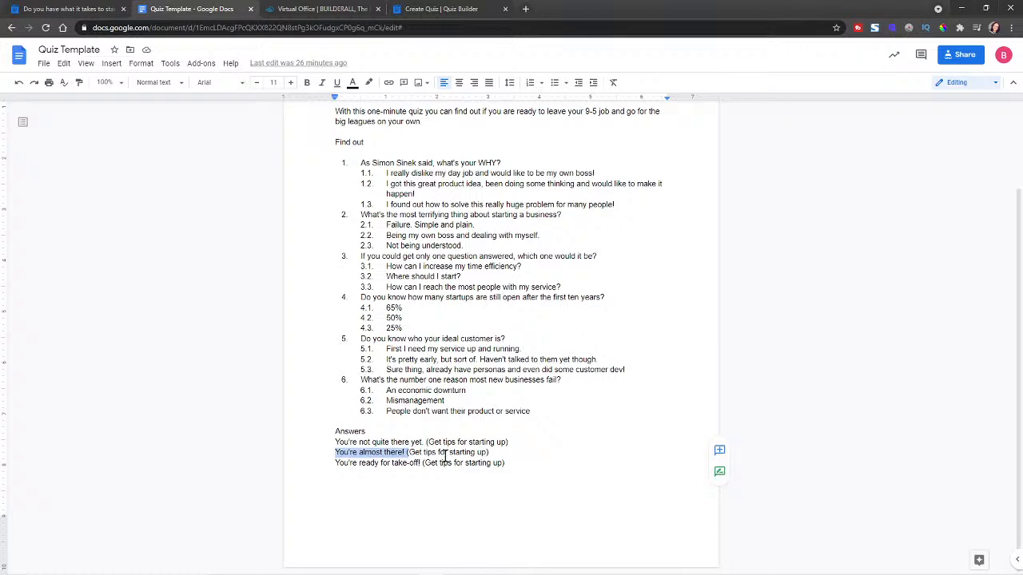
{"action": "left_click", "coordinate": [415, 453]}
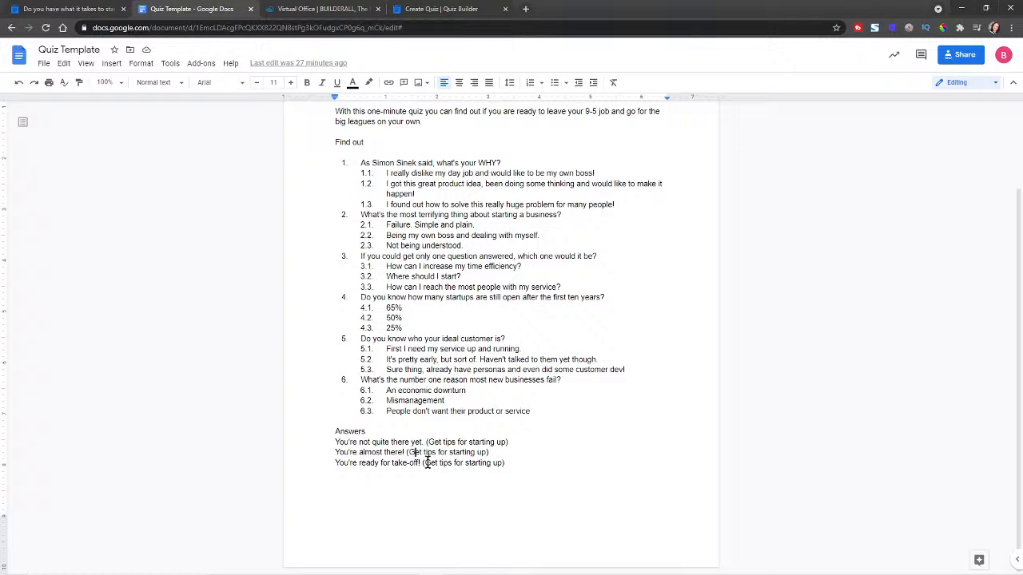
{"action": "key", "text": "shift+Home"}
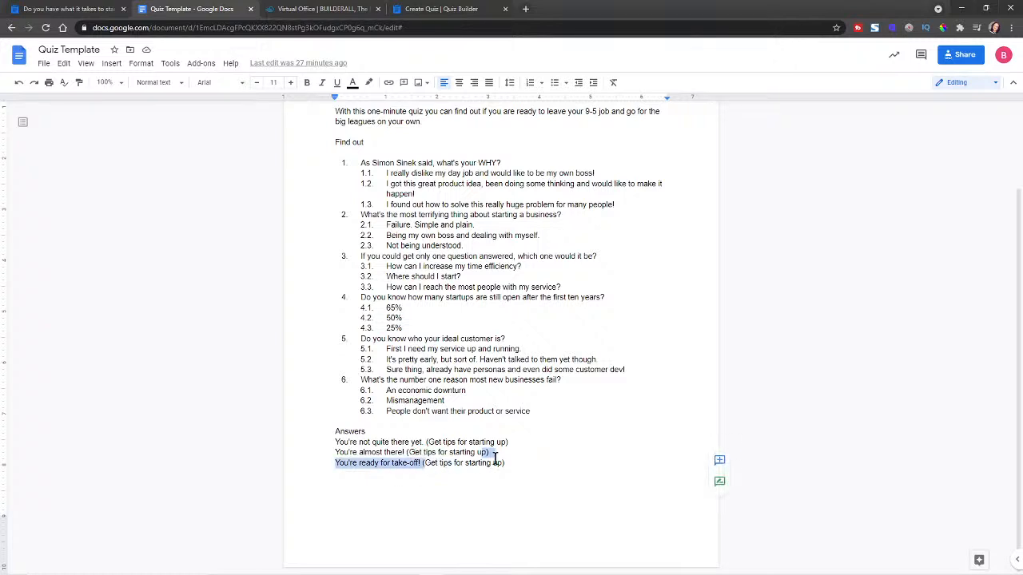
{"action": "key", "text": "shift+End"}
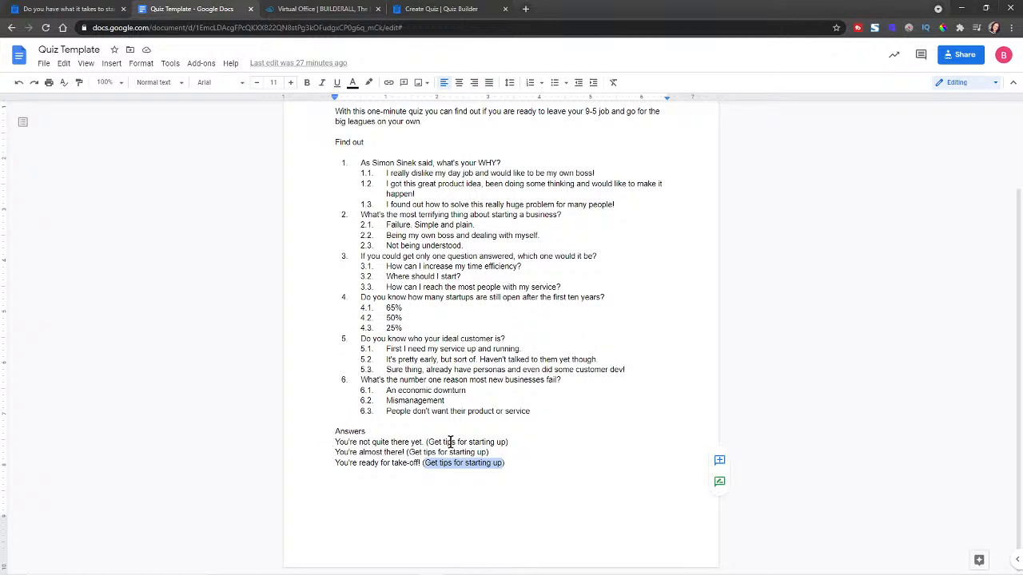
{"action": "left_click_drag", "start_coordinate": [428, 442], "coordinate": [507, 444]}
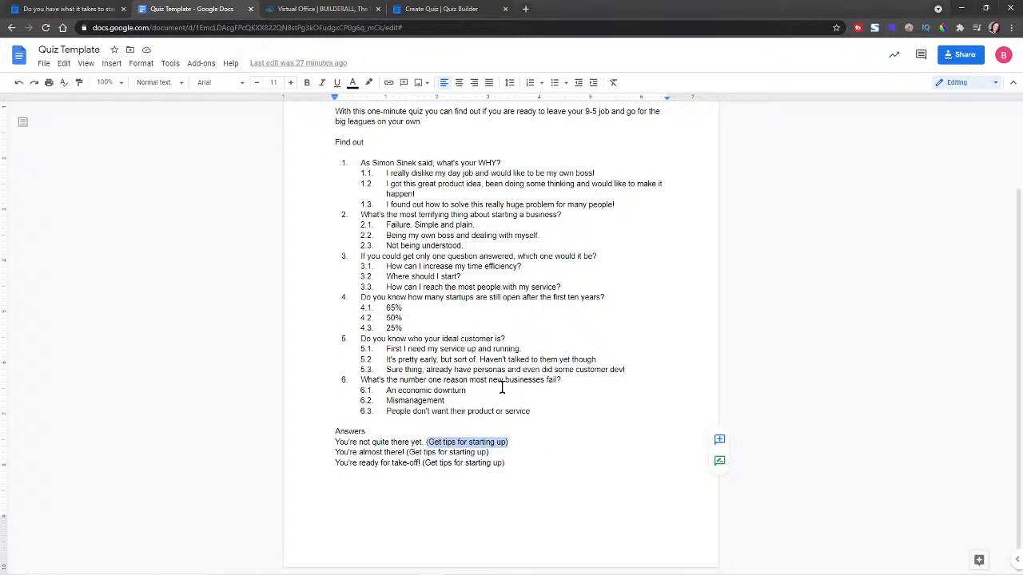
{"action": "scroll", "coordinate": [499, 376], "scroll_direction": "up", "scroll_amount": 1}
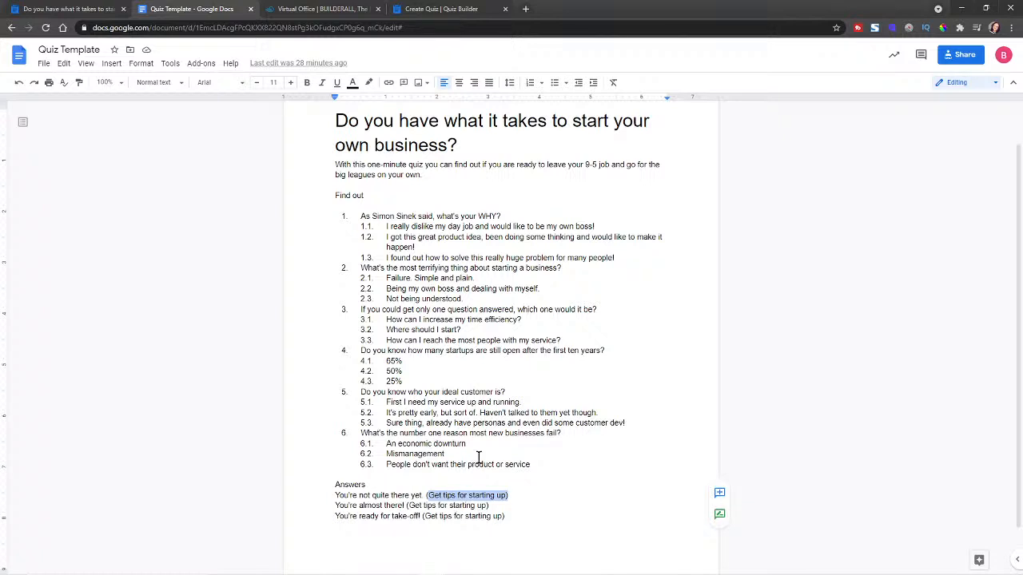
Copy the sharing link of the Quiz Template document with view access for anyone who has it
{"action": "left_click", "coordinate": [318, 8]}
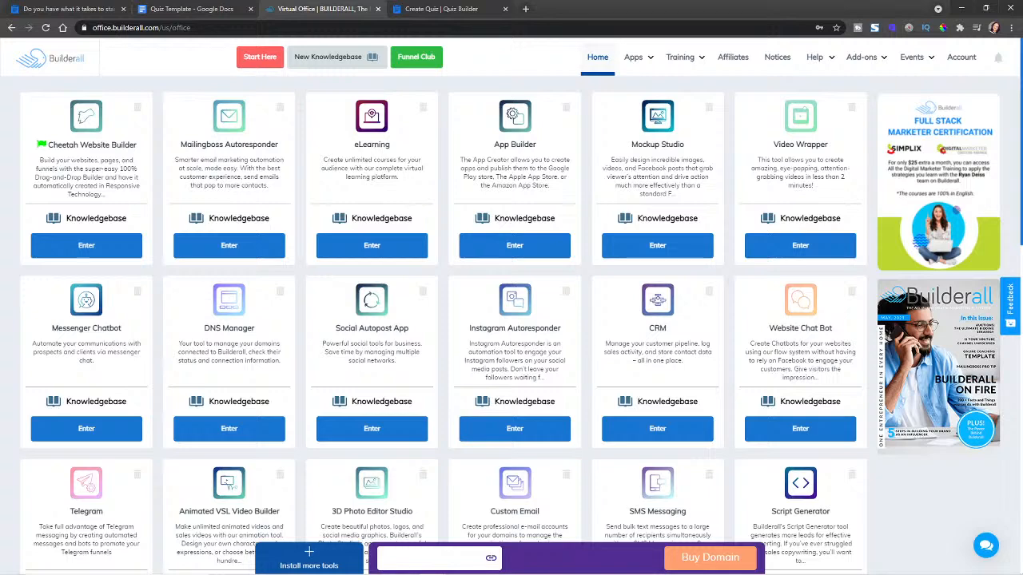
{"action": "left_click", "coordinate": [192, 8]}
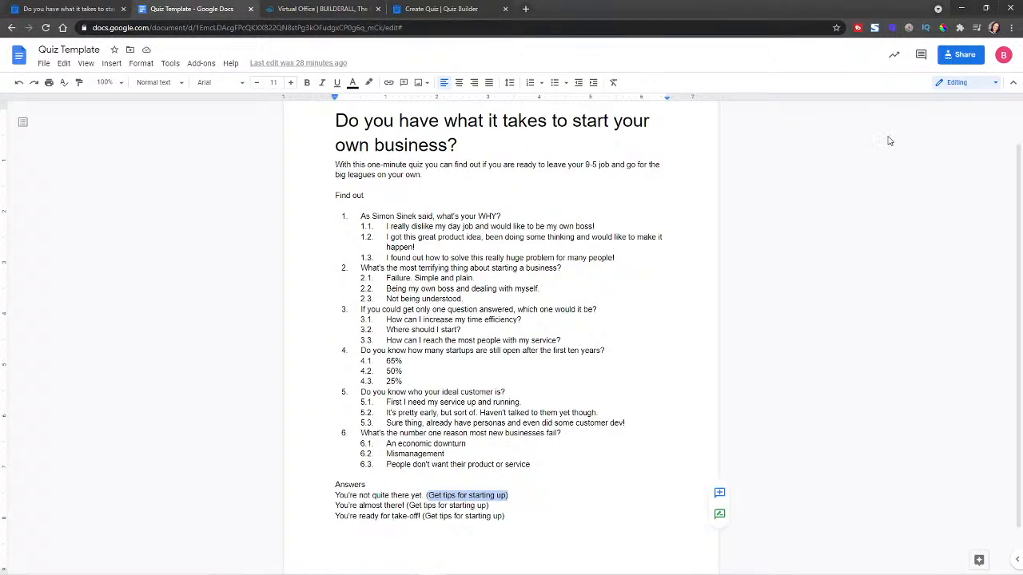
{"action": "left_click", "coordinate": [965, 55]}
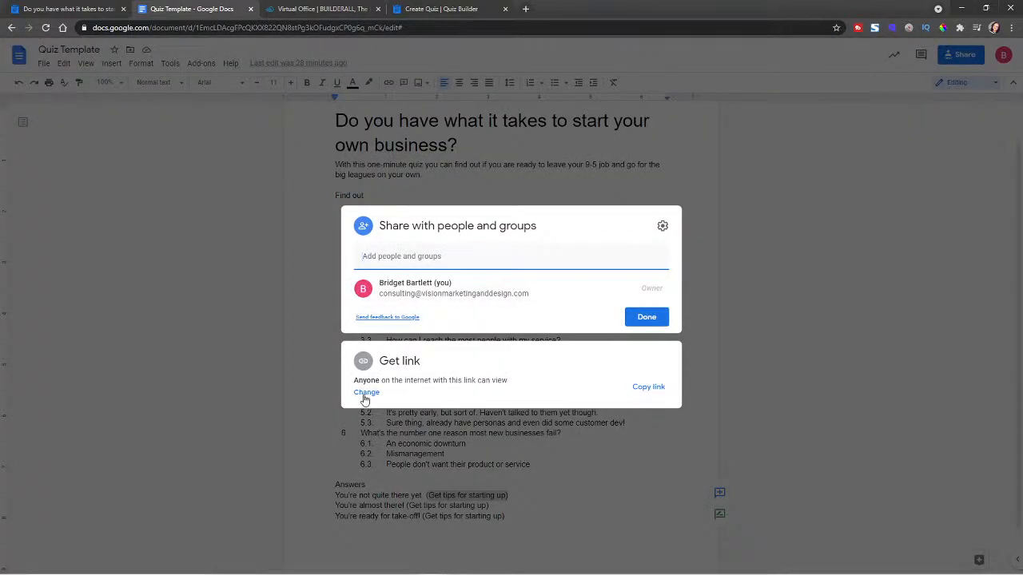
{"action": "left_click", "coordinate": [654, 387]}
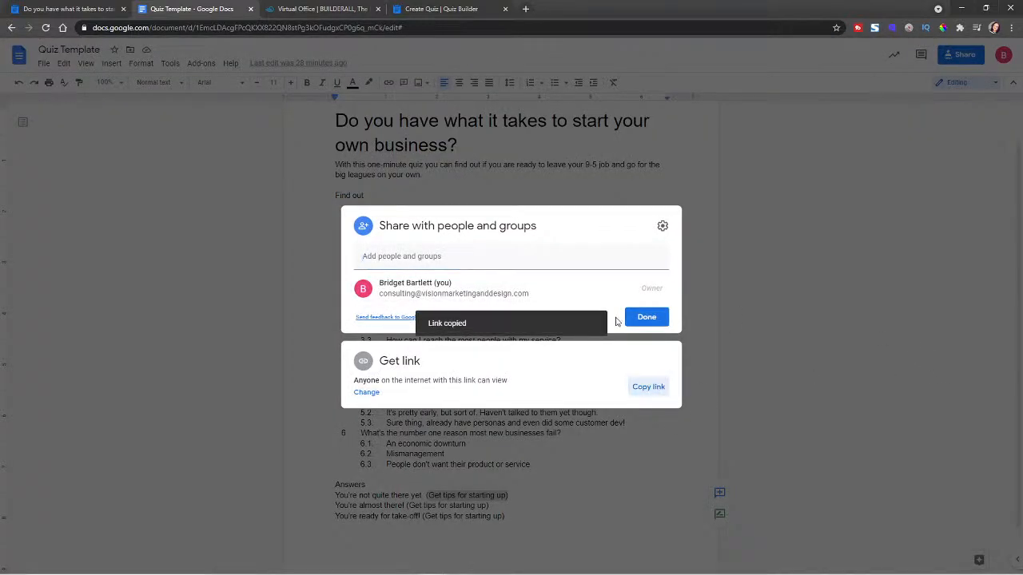
{"action": "left_click", "coordinate": [648, 318]}
Review the document's file options for making a copy or downloading it, leaving the document as it is
{"action": "scroll", "coordinate": [865, 274], "scroll_direction": "up", "scroll_amount": 2}
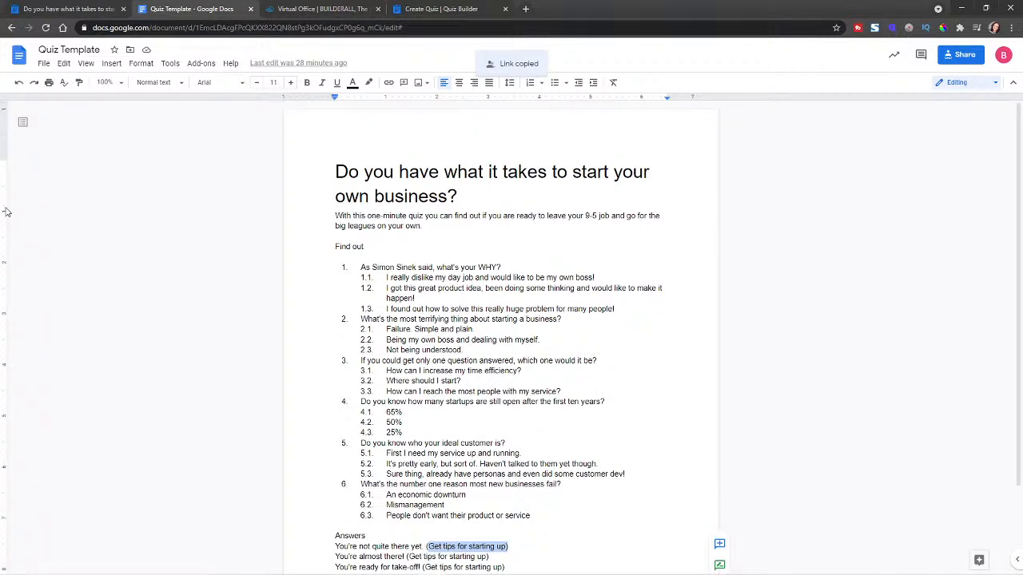
{"action": "left_click", "coordinate": [44, 65]}
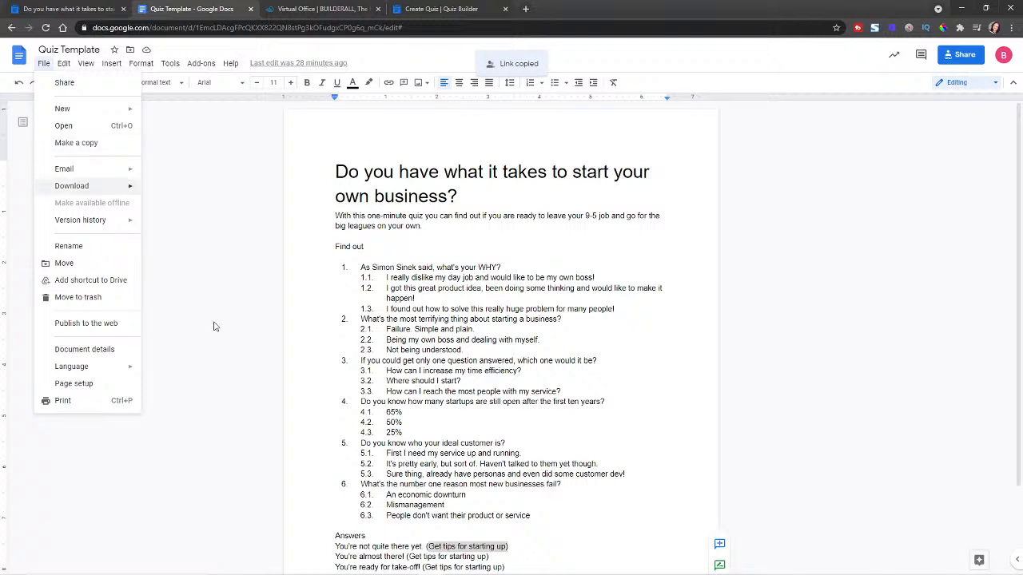
{"action": "left_click", "coordinate": [817, 283]}
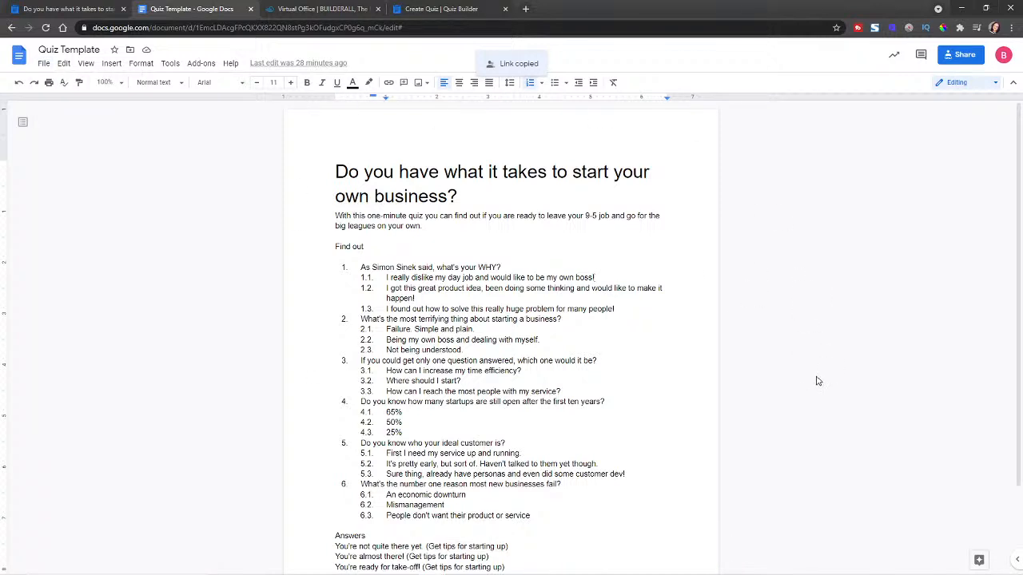
Switch to the Builderall Virtual Office and locate Quiz Builder among the Email and Engagement apps
{"action": "scroll", "coordinate": [818, 379], "scroll_direction": "down", "scroll_amount": 2}
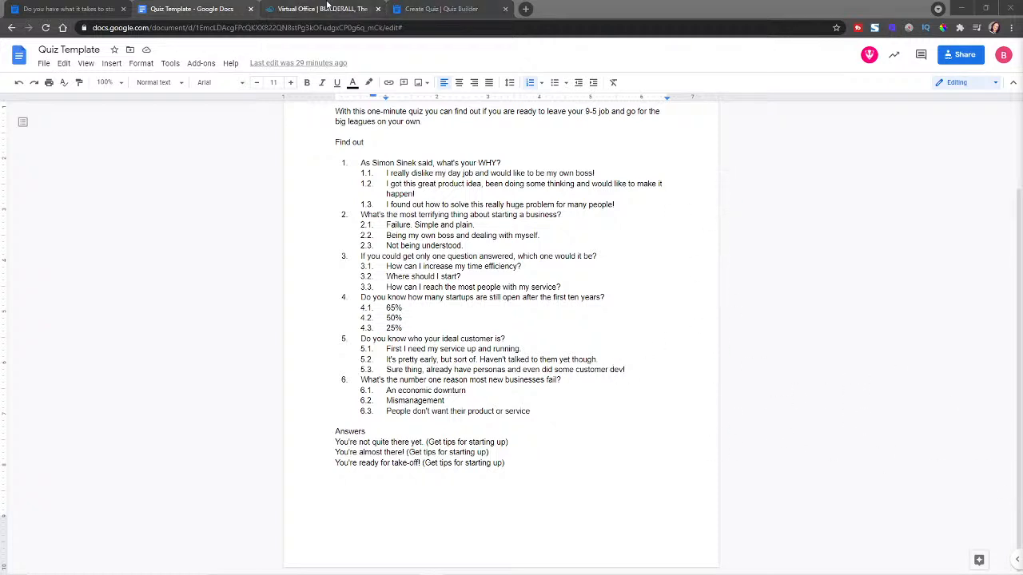
{"action": "left_click", "coordinate": [304, 7]}
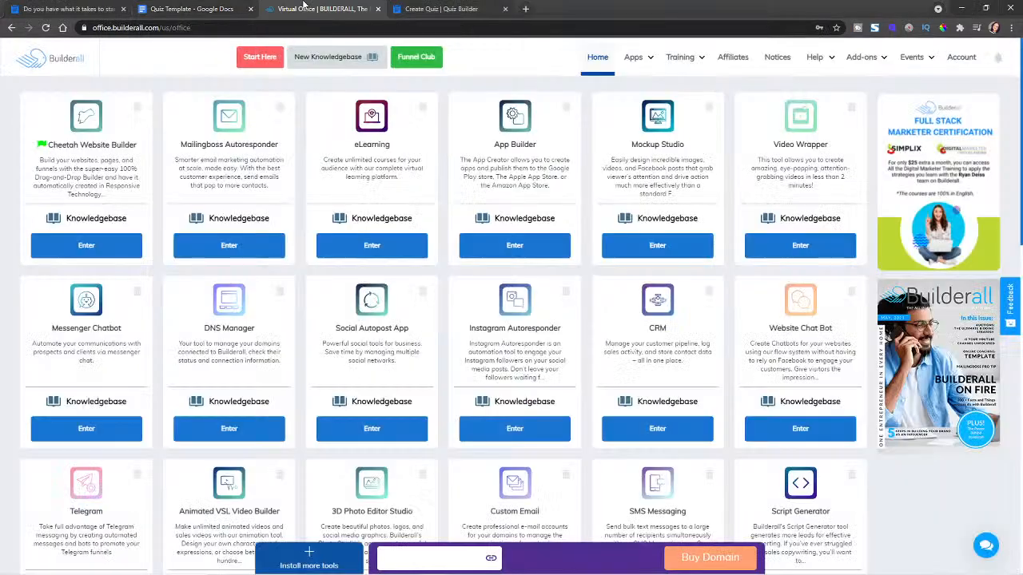
{"action": "left_click", "coordinate": [644, 71]}
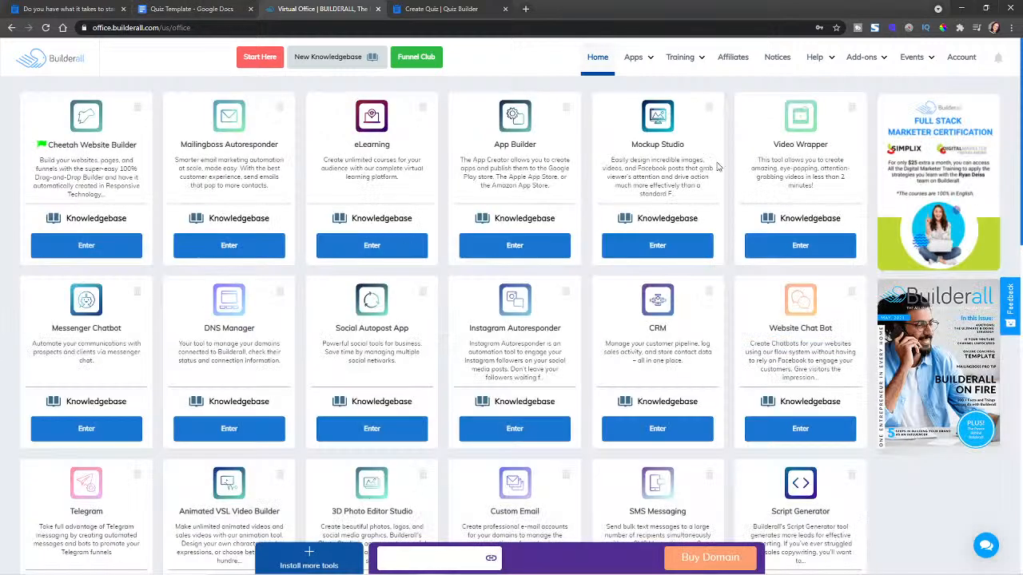
{"action": "mouse_move", "coordinate": [637, 57]}
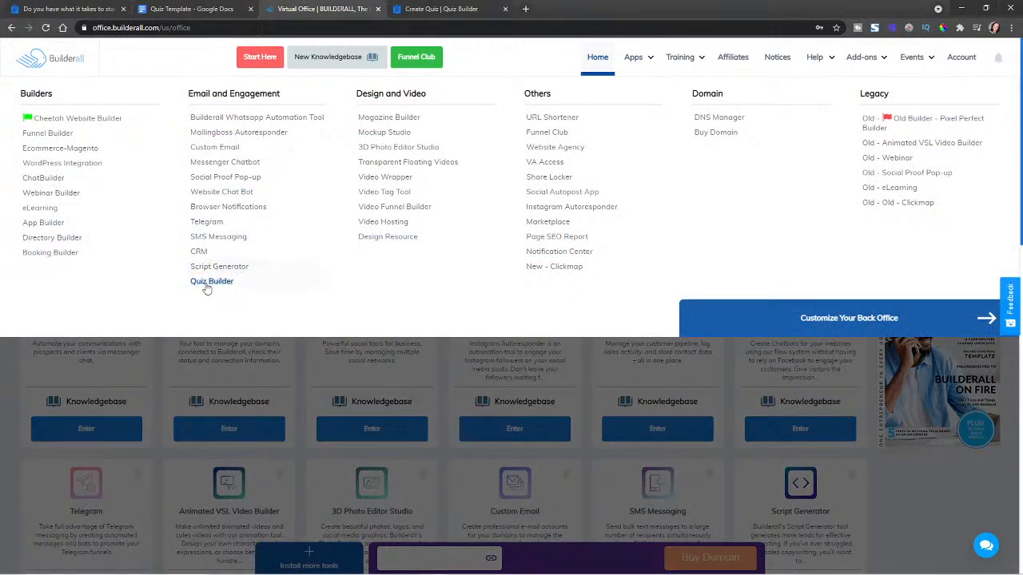
Switch to Quiz Builder and open the "Do you have what it takes to start your own business?" quiz for editing
{"action": "left_click", "coordinate": [483, 7]}
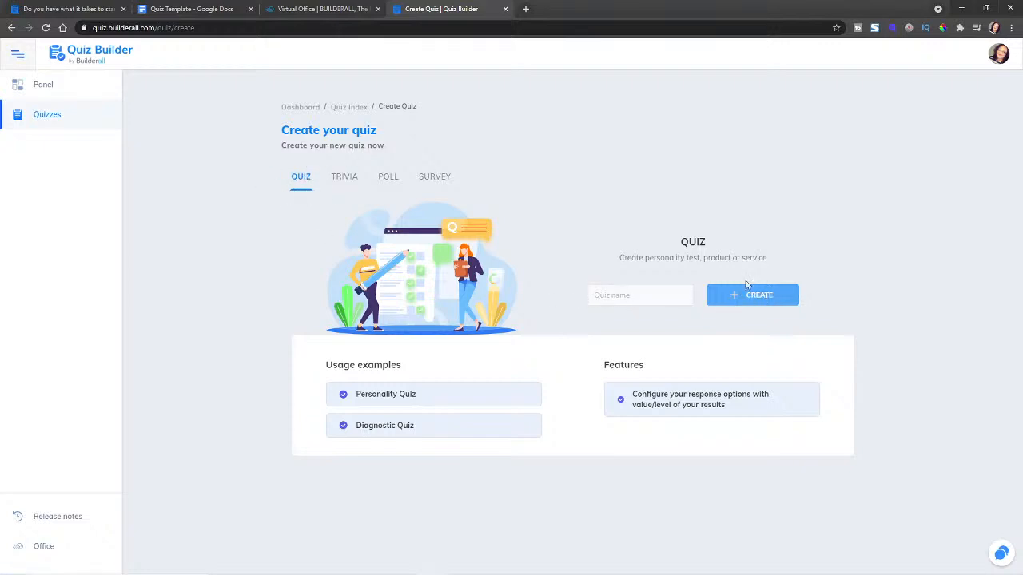
{"action": "left_click", "coordinate": [37, 120]}
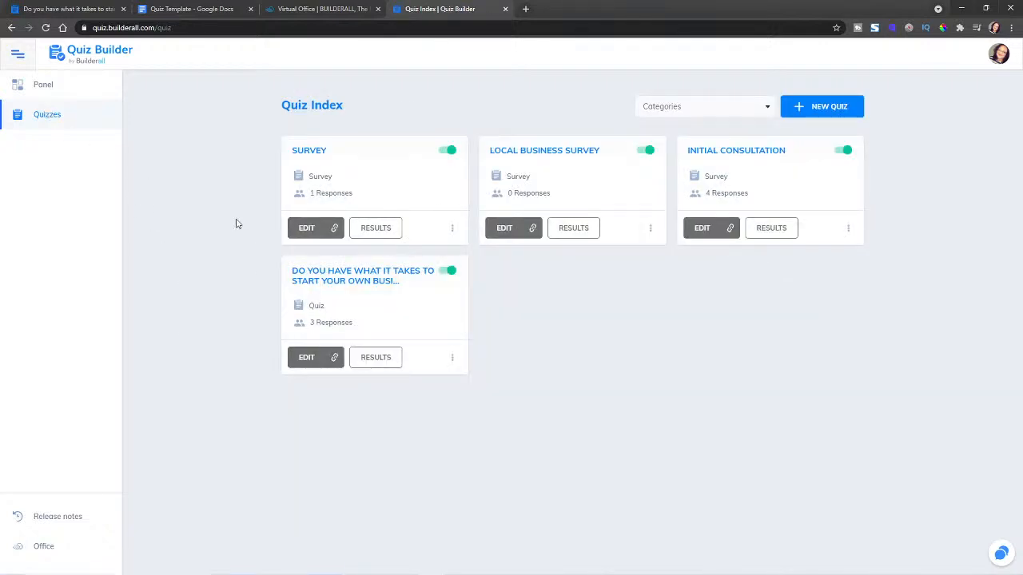
{"action": "left_click", "coordinate": [307, 359]}
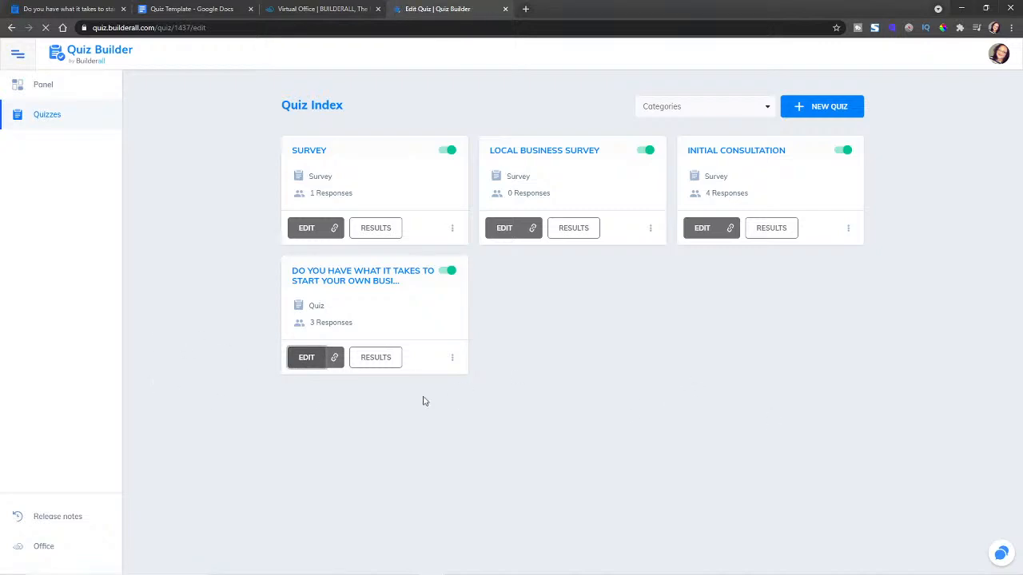
Examine the quiz's title, description and image in its basic configuration settings
{"action": "scroll", "coordinate": [935, 424], "scroll_direction": "down", "scroll_amount": 3}
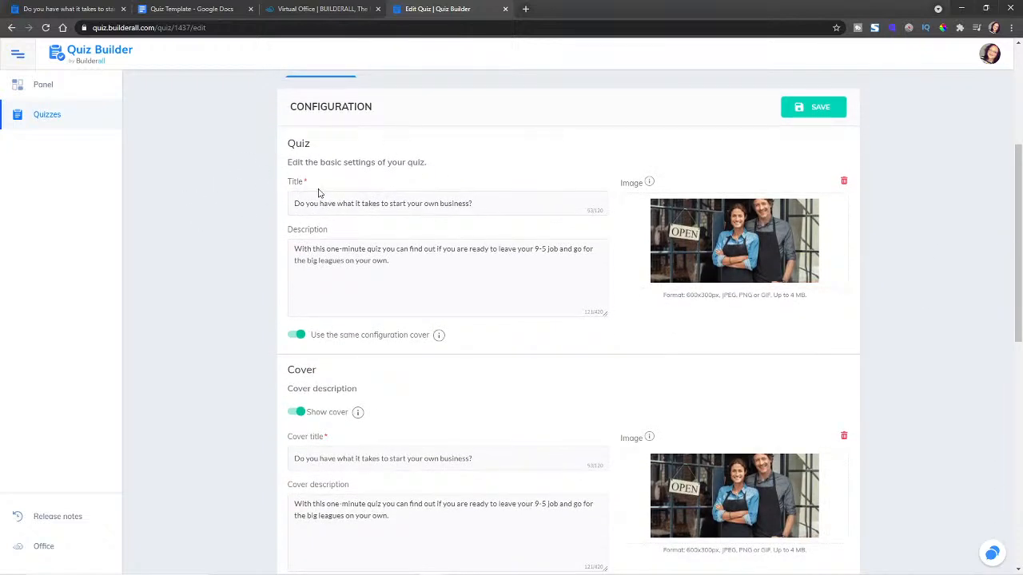
{"action": "left_click_drag", "start_coordinate": [484, 203], "coordinate": [289, 206]}
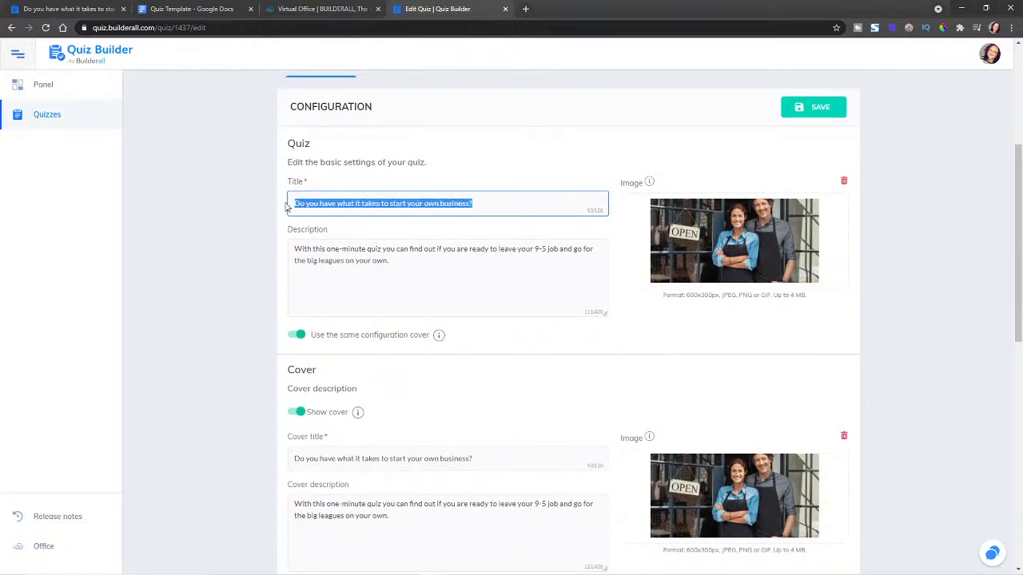
{"action": "left_click_drag", "start_coordinate": [290, 249], "coordinate": [379, 263]}
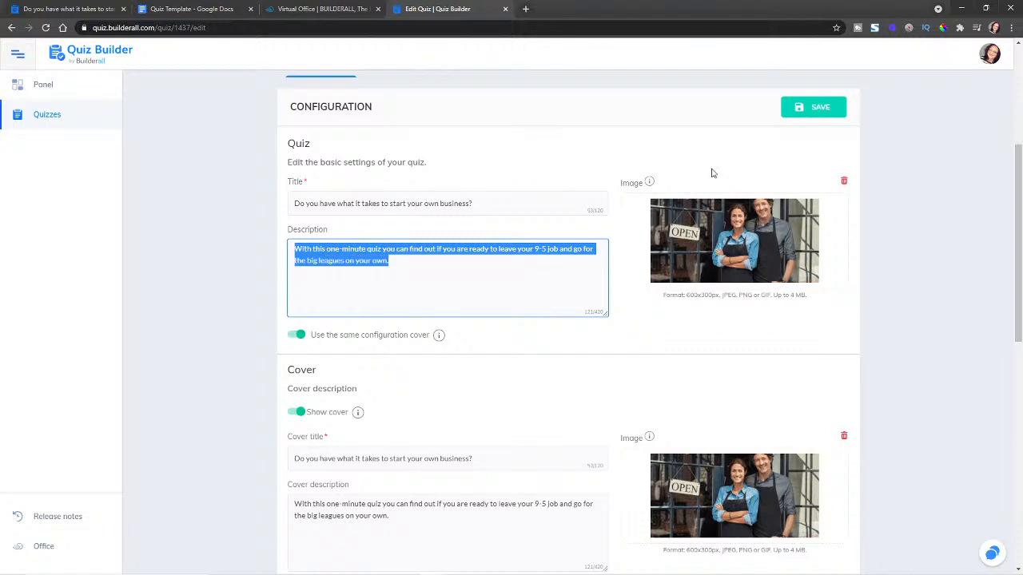
Toggle the option to use the same configuration for the cover, leaving it switched on
{"action": "left_click", "coordinate": [293, 335]}
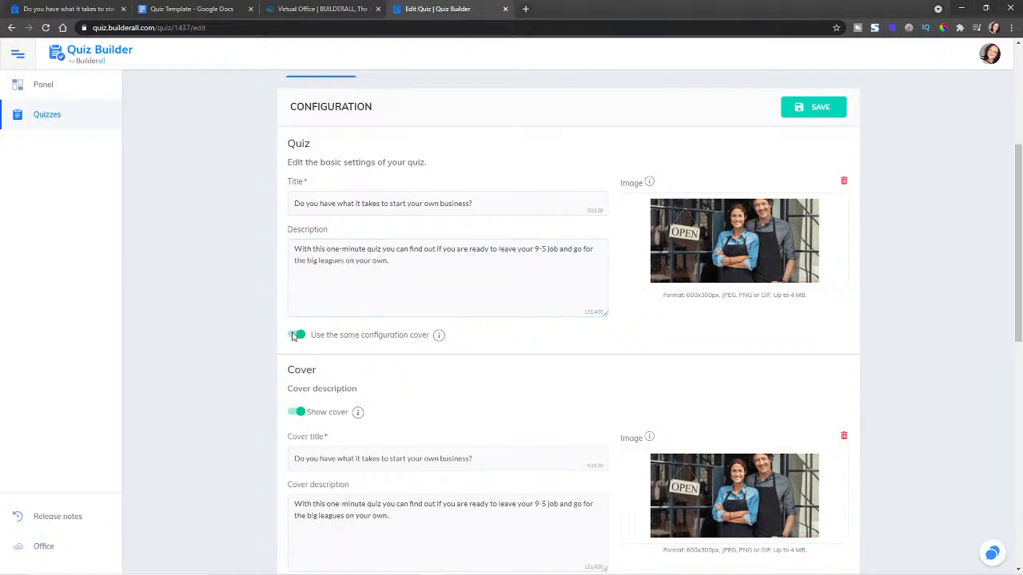
{"action": "left_click", "coordinate": [295, 335]}
{"action": "left_click", "coordinate": [298, 335]}
{"action": "left_click", "coordinate": [292, 335]}
Examine the Cover section's title, description, image and button text
{"action": "scroll", "coordinate": [482, 473], "scroll_direction": "down", "scroll_amount": 3}
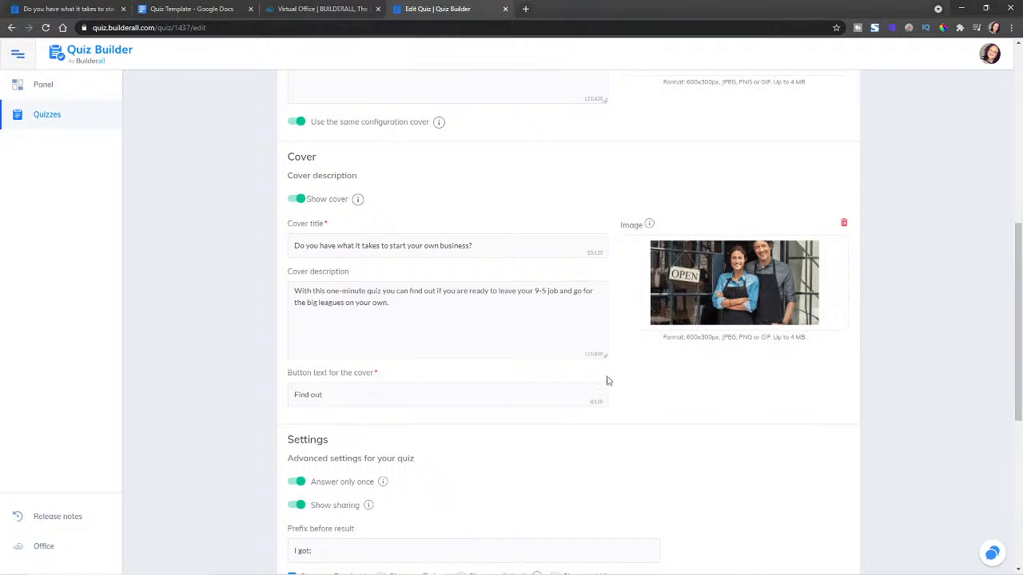
{"action": "scroll", "coordinate": [918, 386], "scroll_direction": "down", "scroll_amount": 2}
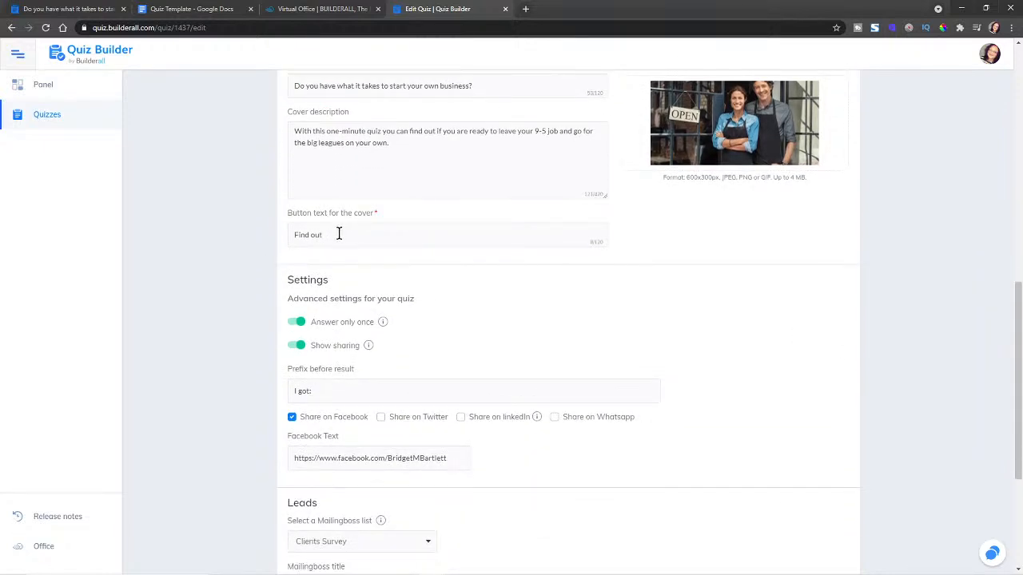
{"action": "left_click_drag", "start_coordinate": [339, 233], "coordinate": [268, 235]}
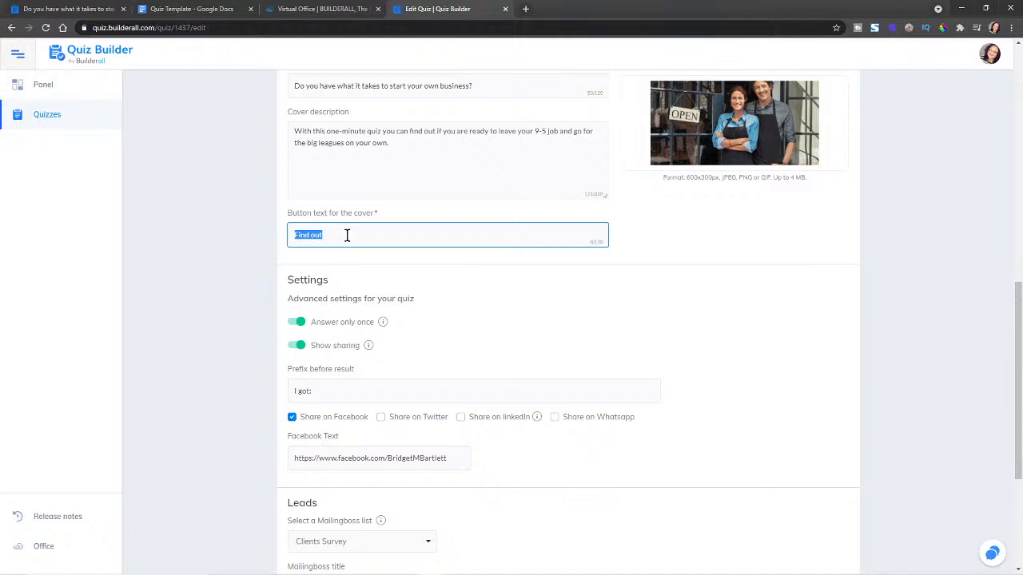
Copy the quiz's public link from the editor and reload the published quiz with it to view its cover page
{"action": "left_click", "coordinate": [68, 9]}
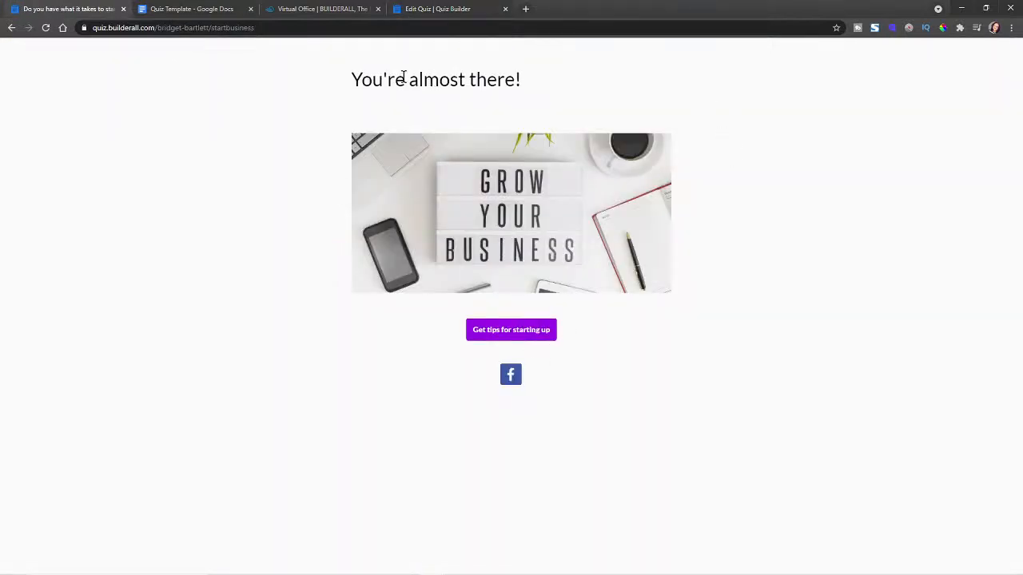
{"action": "left_click", "coordinate": [434, 9]}
{"action": "scroll", "coordinate": [823, 320], "scroll_direction": "up", "scroll_amount": 5}
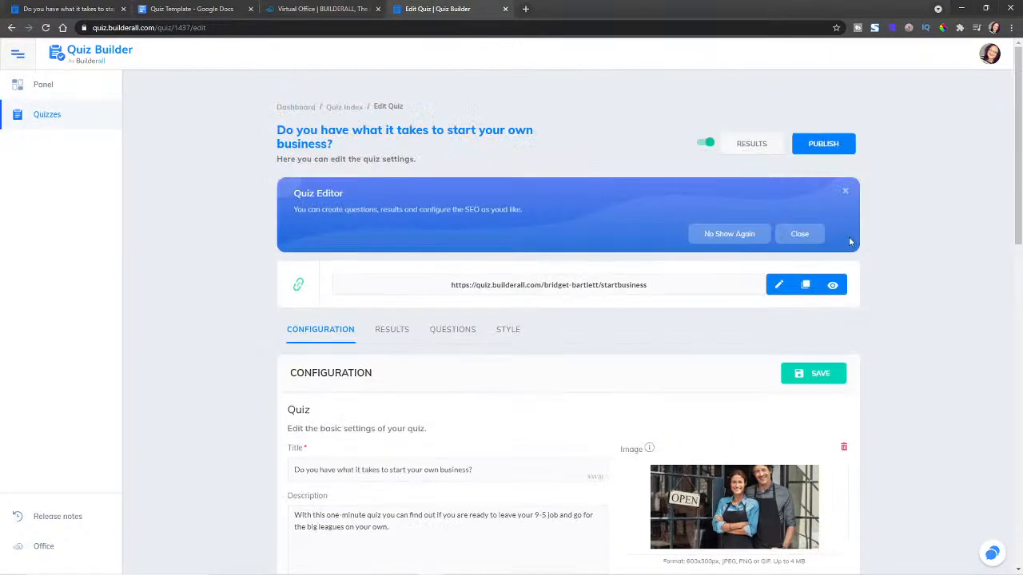
{"action": "left_click", "coordinate": [111, 12]}
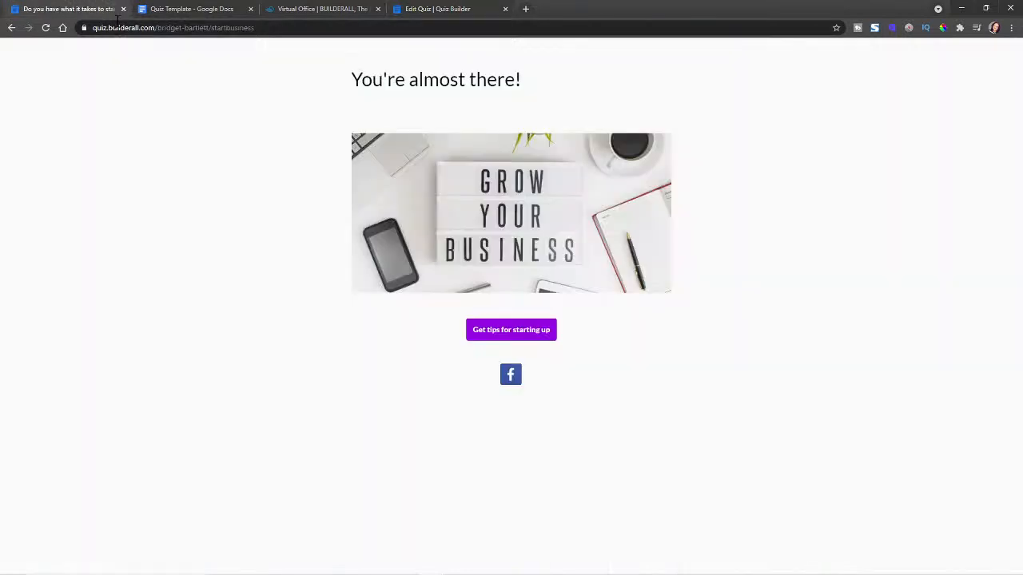
{"action": "left_click", "coordinate": [119, 27]}
{"action": "key", "text": "ctrl+v"}
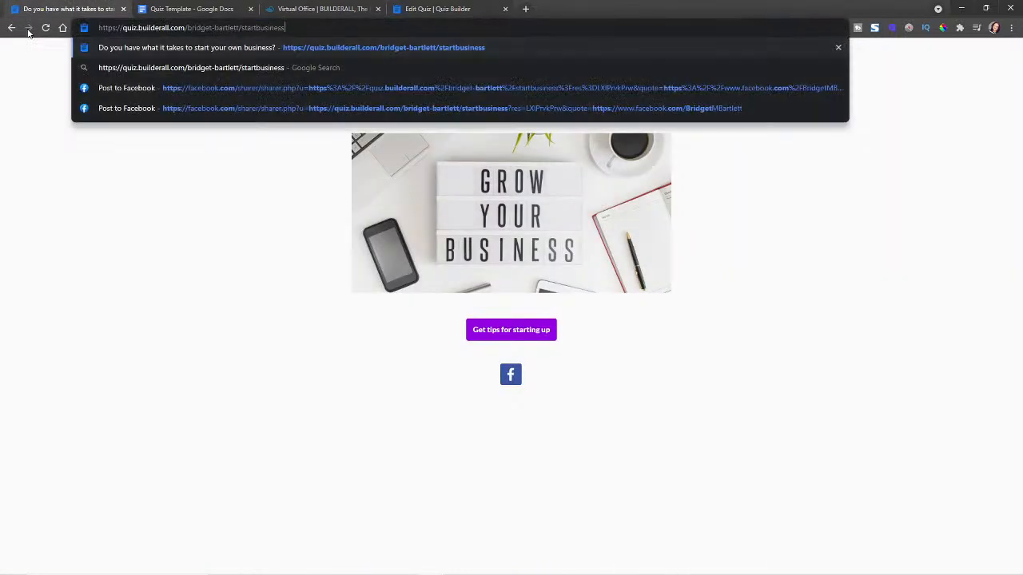
{"action": "key", "text": "Return"}
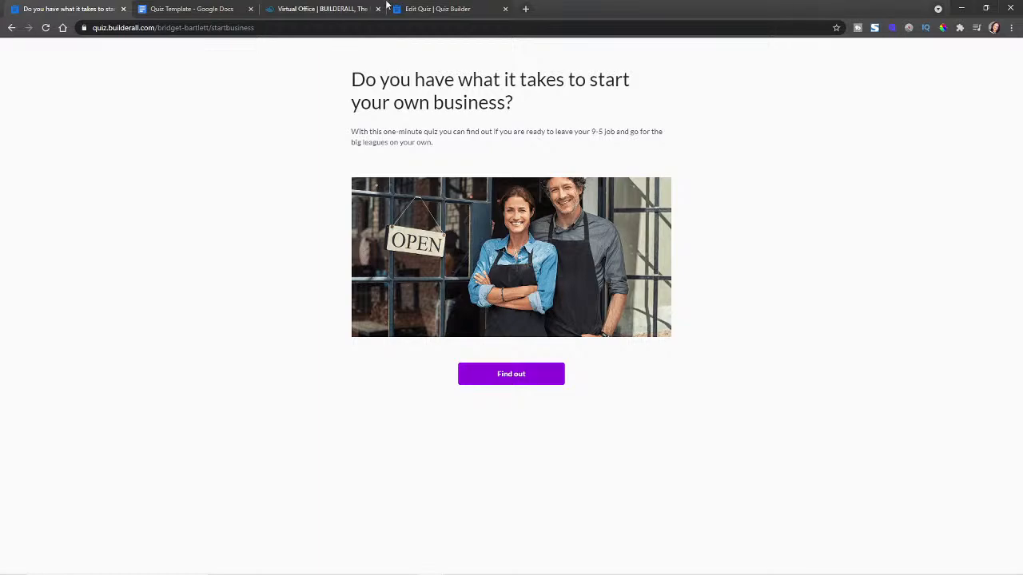
Return to the quiz editor and examine the advanced settings for answering once, sharing, the result prefix and the Facebook text
{"action": "left_click", "coordinate": [445, 8]}
{"action": "scroll", "coordinate": [170, 447], "scroll_direction": "down", "scroll_amount": 5}
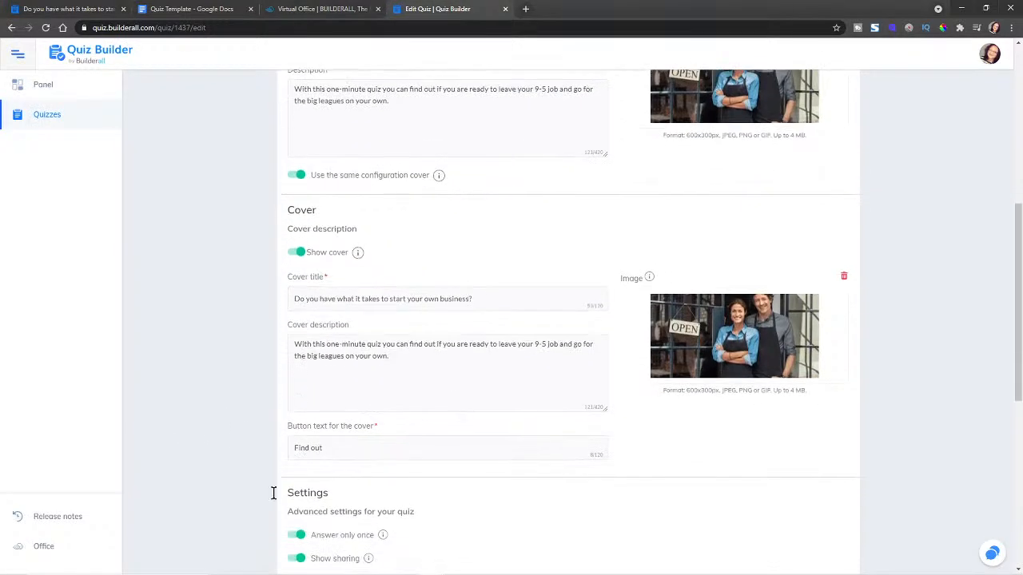
{"action": "scroll", "coordinate": [393, 452], "scroll_direction": "down", "scroll_amount": 1}
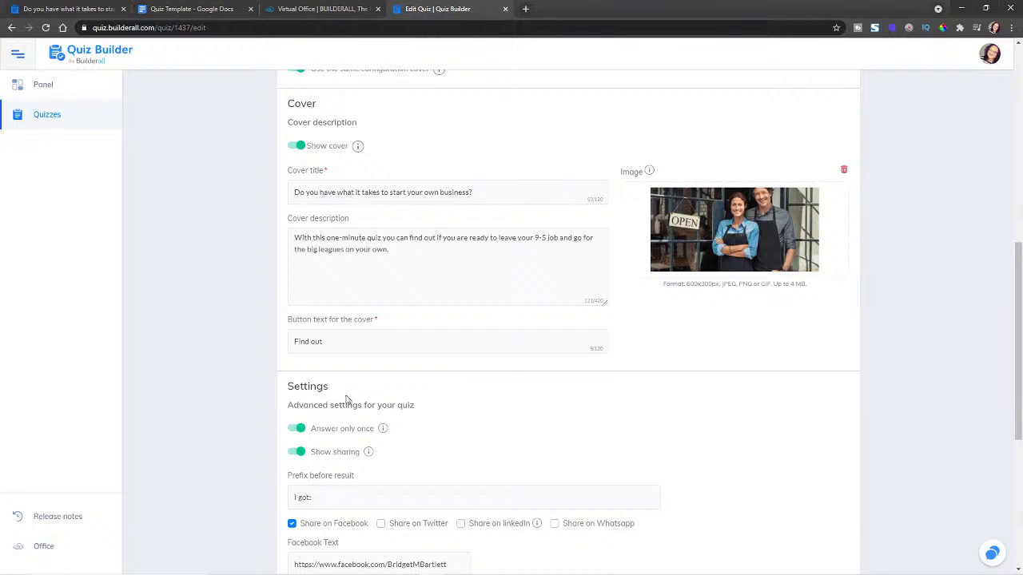
{"action": "scroll", "coordinate": [372, 322], "scroll_direction": "down", "scroll_amount": 2}
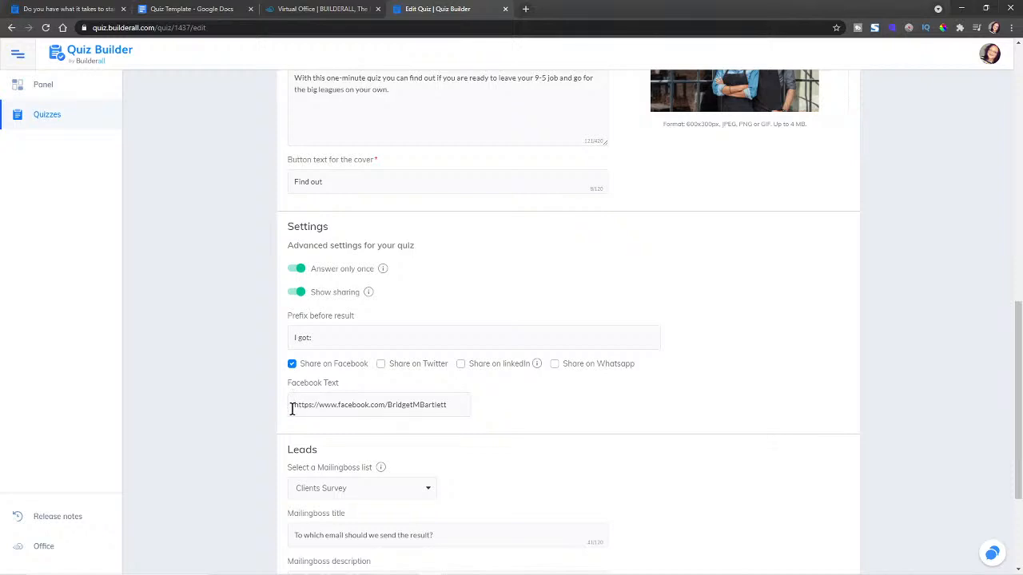
{"action": "left_click_drag", "start_coordinate": [293, 404], "coordinate": [523, 416]}
Examine the Leads section's Mailingboss list, title and description
{"action": "scroll", "coordinate": [635, 432], "scroll_direction": "down", "scroll_amount": 3}
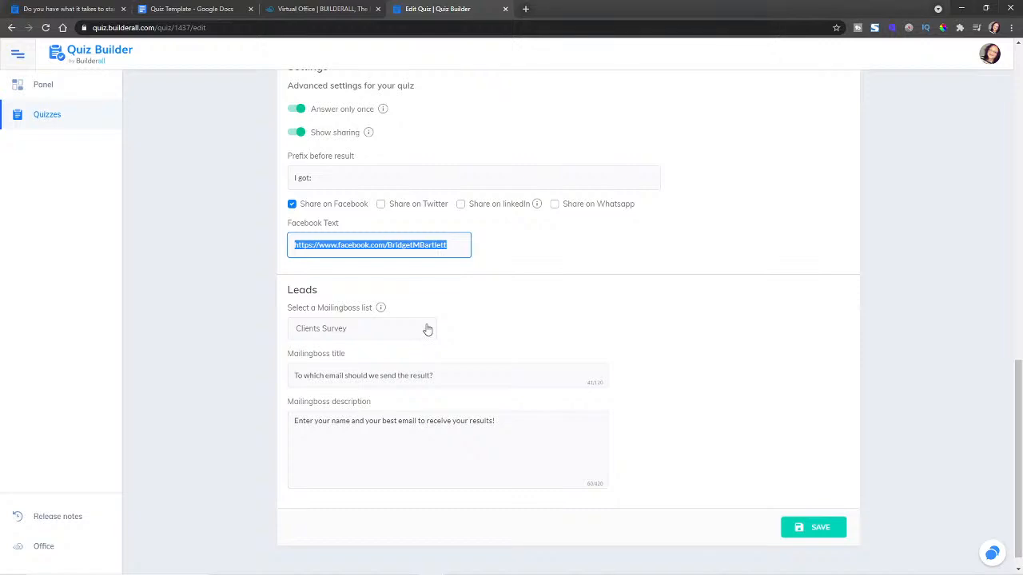
{"action": "left_click", "coordinate": [511, 286]}
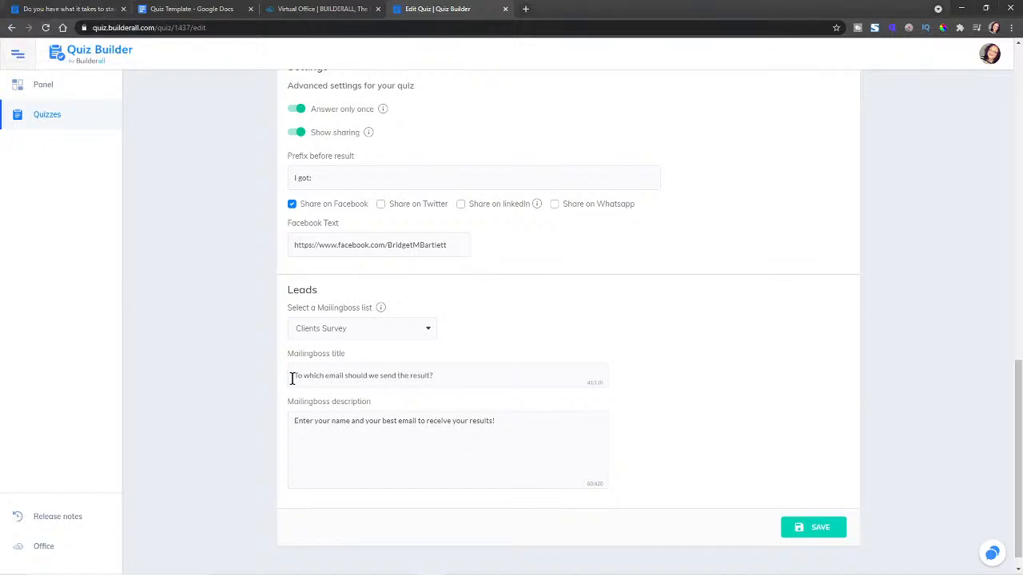
{"action": "left_click_drag", "start_coordinate": [292, 379], "coordinate": [535, 381]}
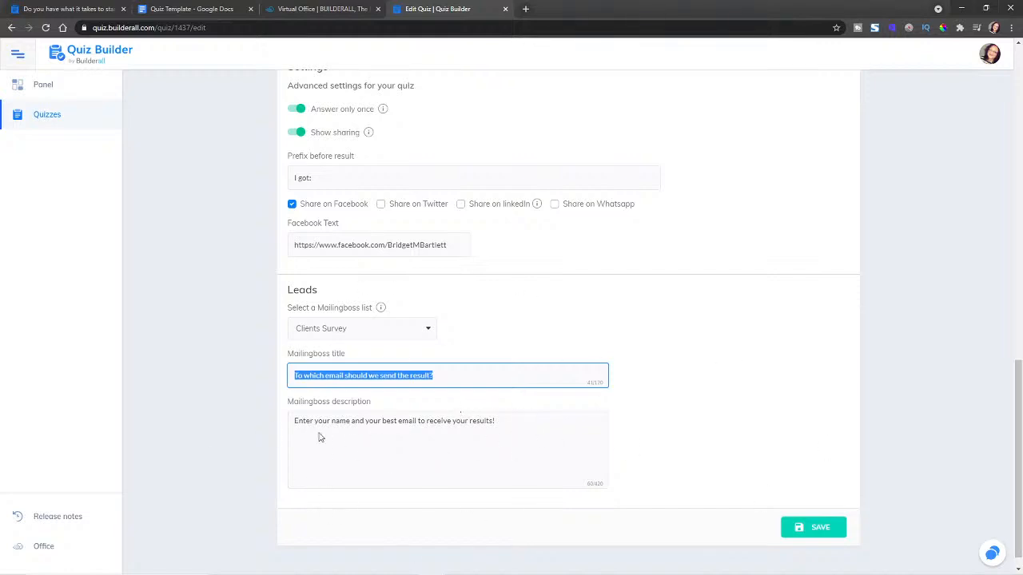
{"action": "left_click", "coordinate": [551, 352]}
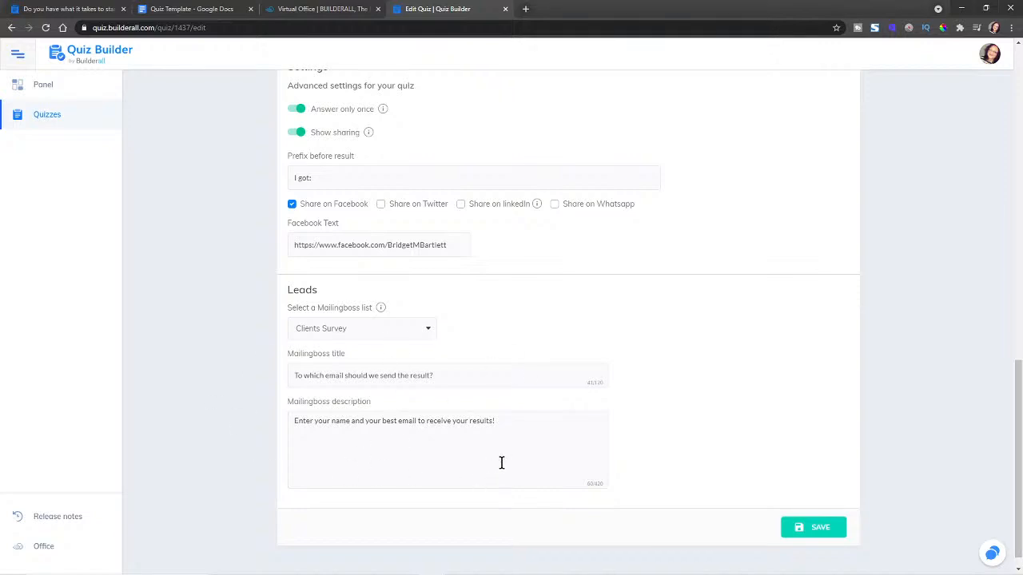
Open the quiz's results settings and view the list of configured results
{"action": "scroll", "coordinate": [754, 469], "scroll_direction": "up", "scroll_amount": 2}
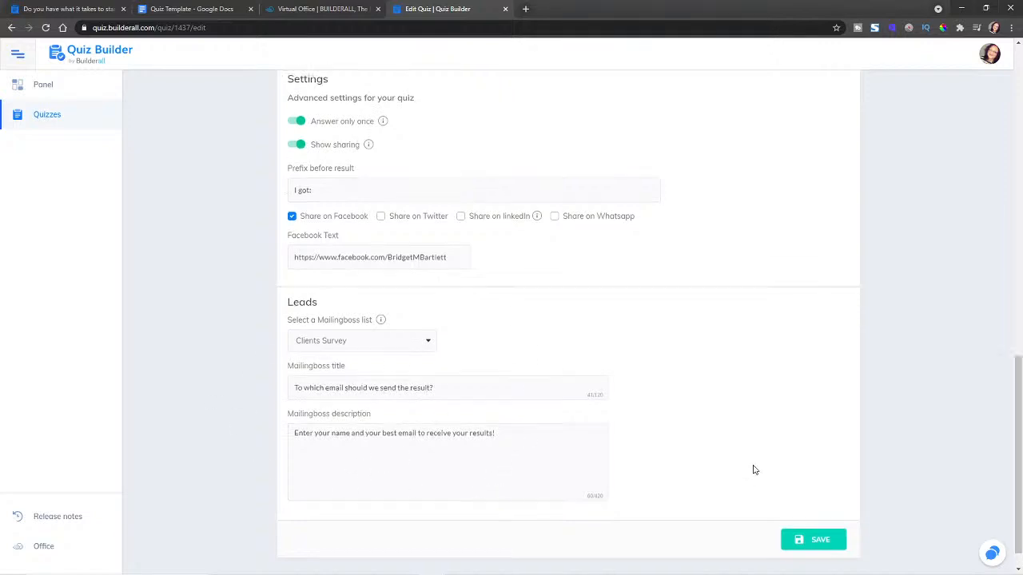
{"action": "scroll", "coordinate": [756, 459], "scroll_direction": "up", "scroll_amount": 4}
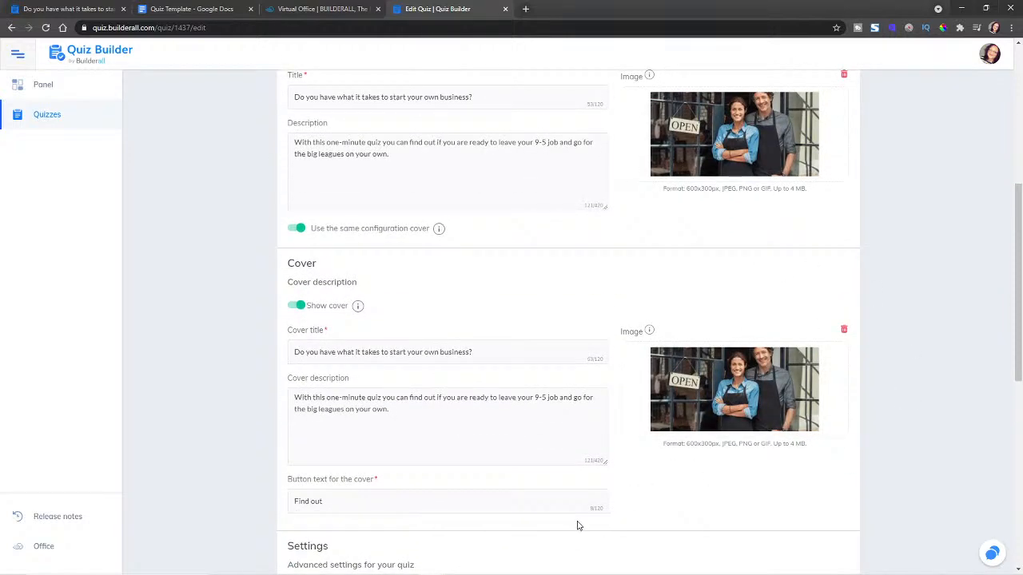
{"action": "scroll", "coordinate": [551, 480], "scroll_direction": "up", "scroll_amount": 5}
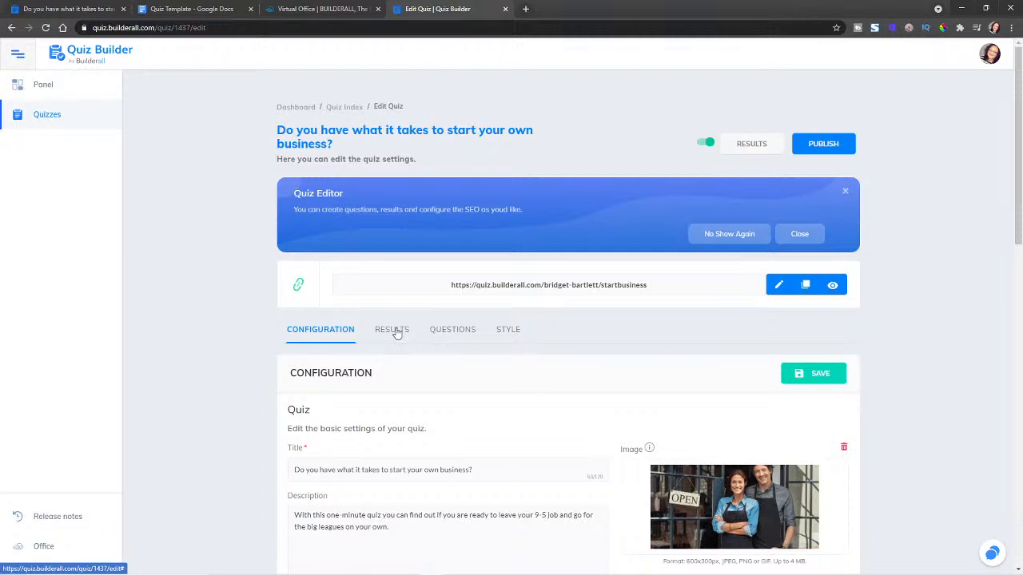
{"action": "left_click", "coordinate": [398, 332]}
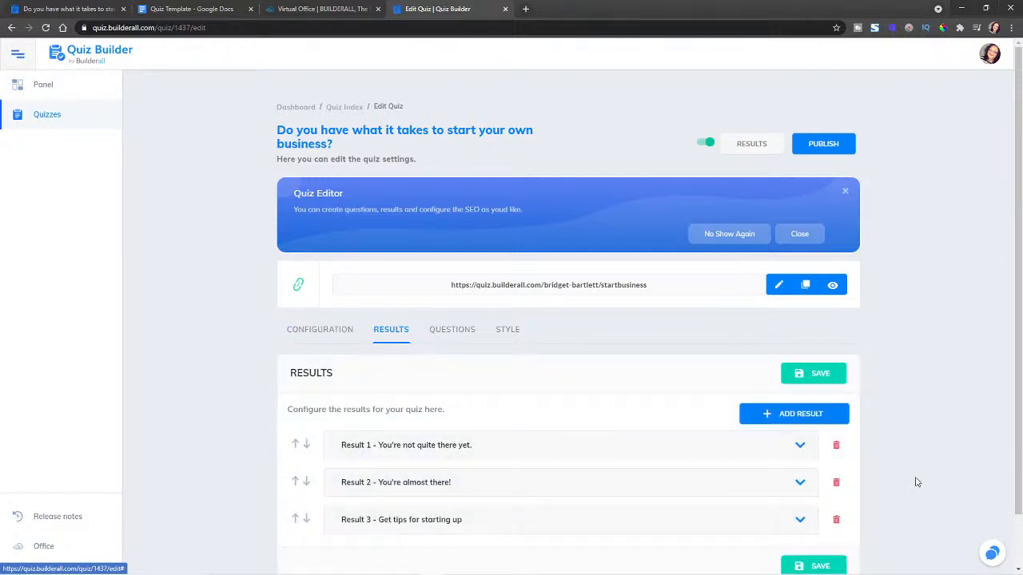
{"action": "scroll", "coordinate": [909, 472], "scroll_direction": "down", "scroll_amount": 1}
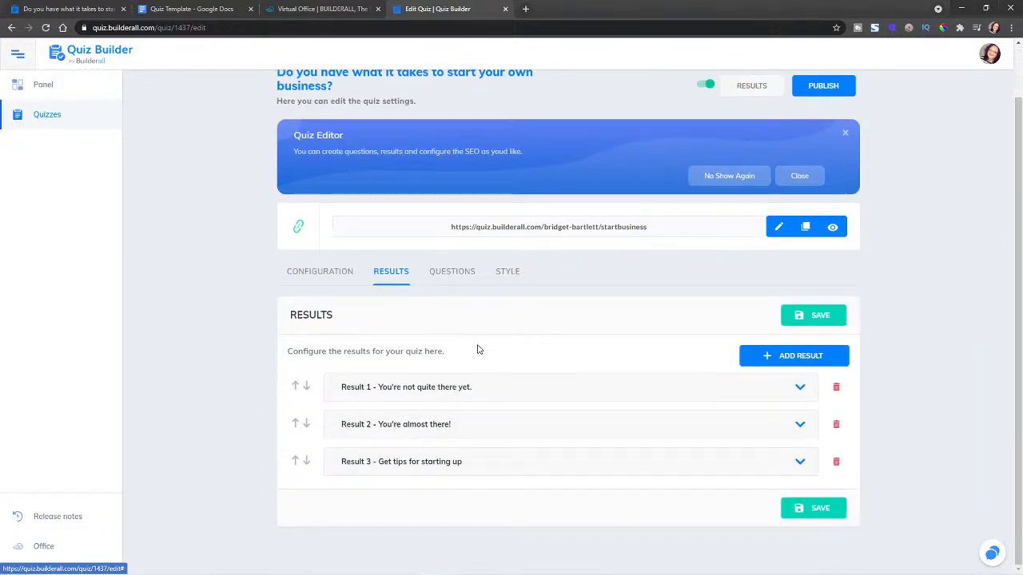
Add a blank fourth result to view its fields, and delete it
{"action": "left_click", "coordinate": [799, 356]}
{"action": "scroll", "coordinate": [559, 424], "scroll_direction": "down", "scroll_amount": 3}
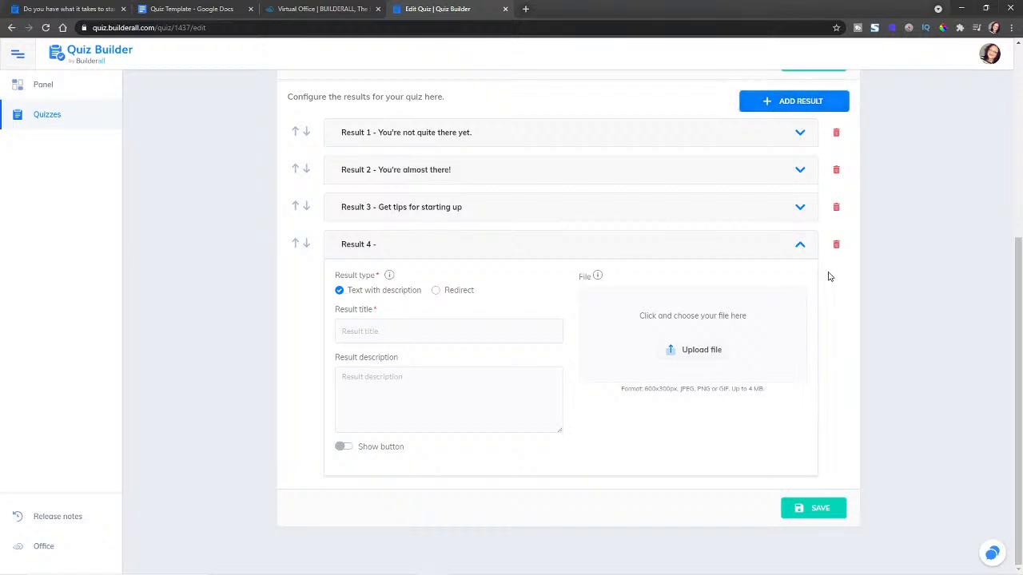
{"action": "left_click", "coordinate": [837, 246]}
Expand Result 1 and examine its title, description, button text and redirect URL
{"action": "left_click", "coordinate": [800, 387]}
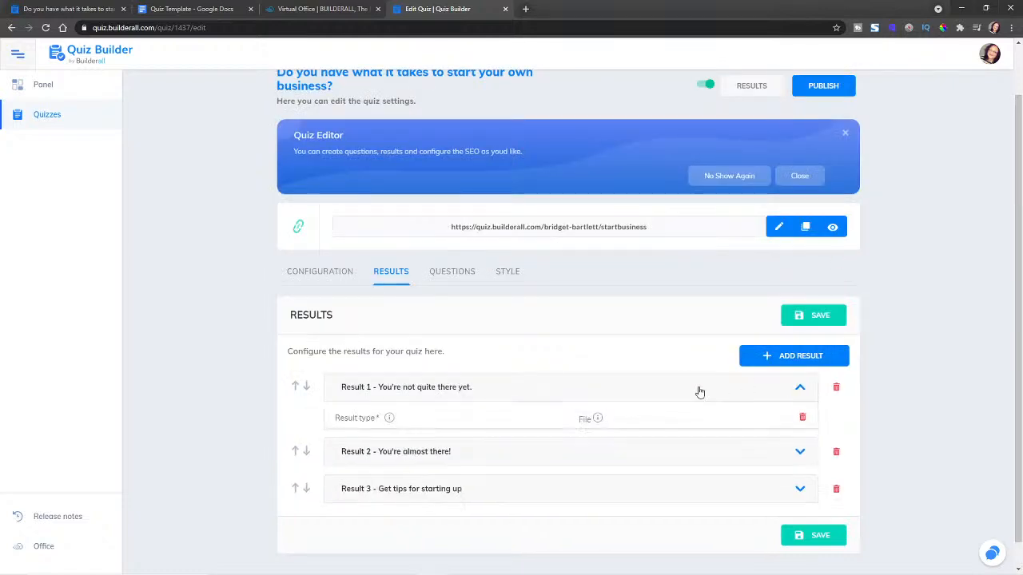
{"action": "scroll", "coordinate": [472, 385], "scroll_direction": "down", "scroll_amount": 3}
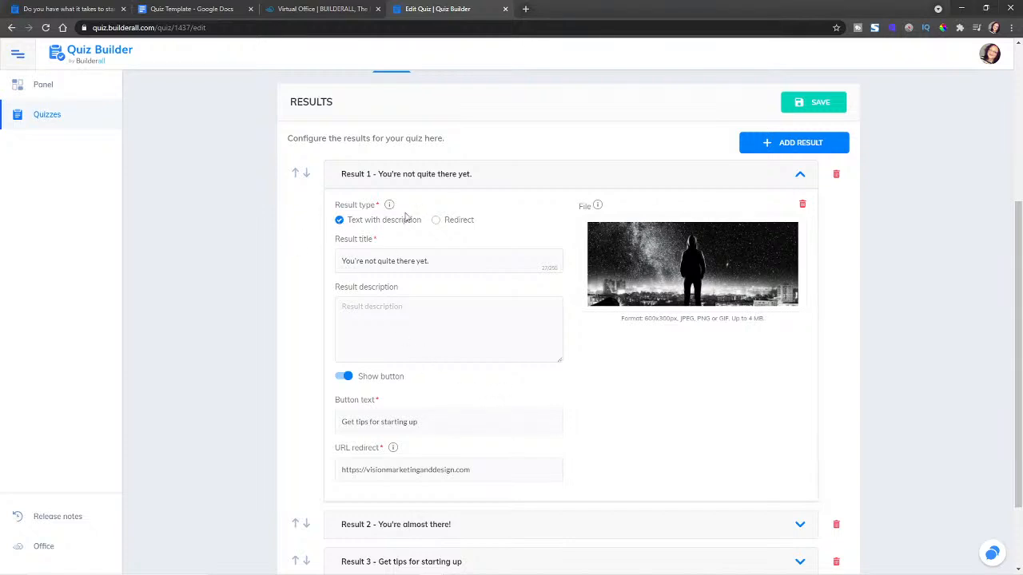
{"action": "left_click_drag", "start_coordinate": [340, 260], "coordinate": [445, 260]}
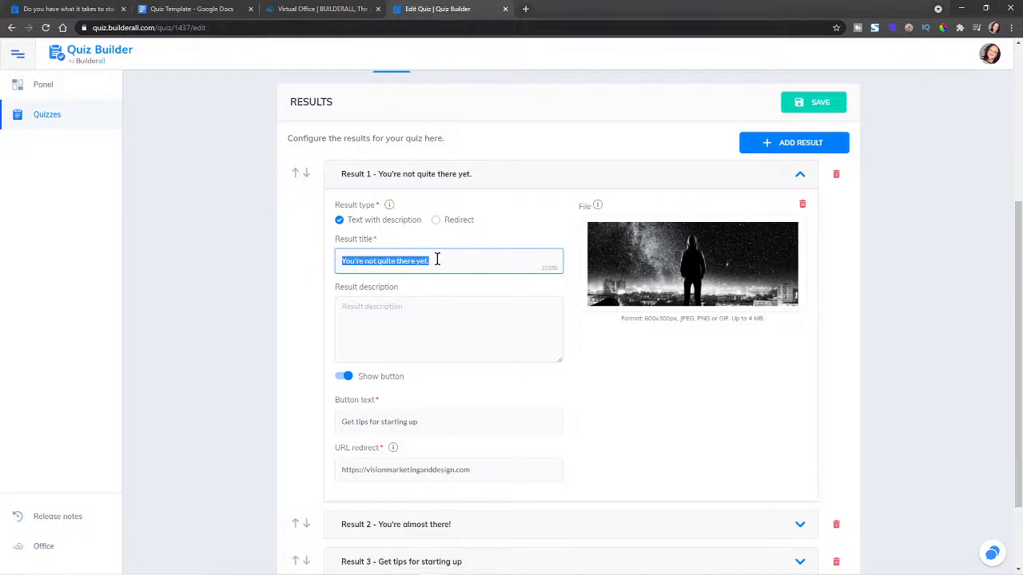
{"action": "left_click", "coordinate": [382, 307]}
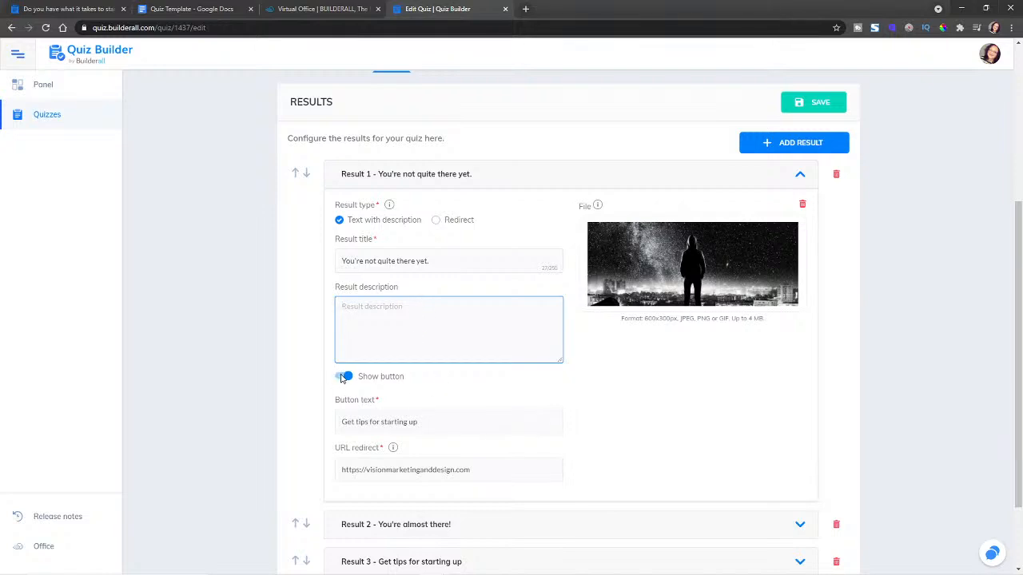
{"action": "scroll", "coordinate": [321, 385], "scroll_direction": "down", "scroll_amount": 2}
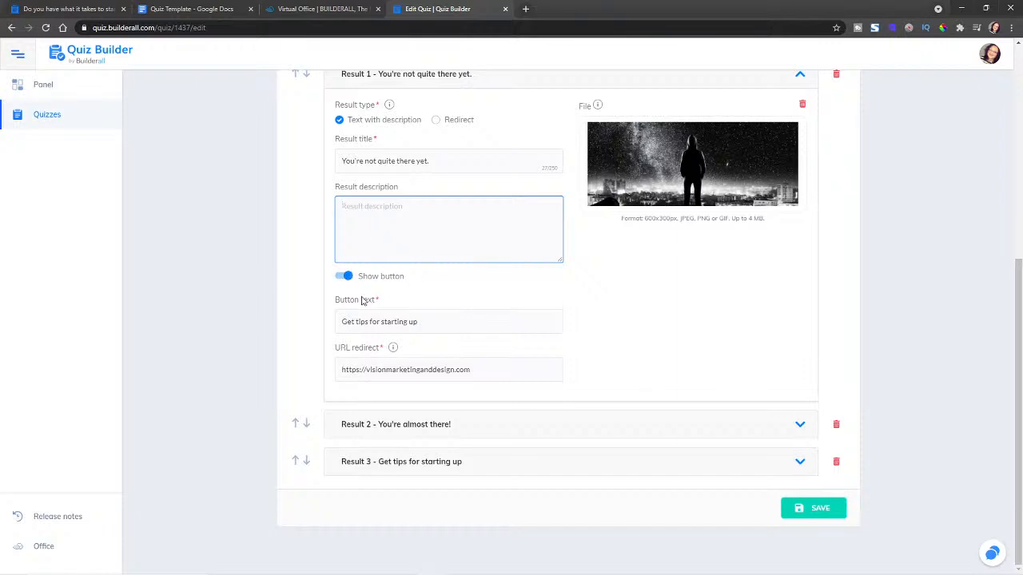
{"action": "left_click_drag", "start_coordinate": [432, 327], "coordinate": [331, 327]}
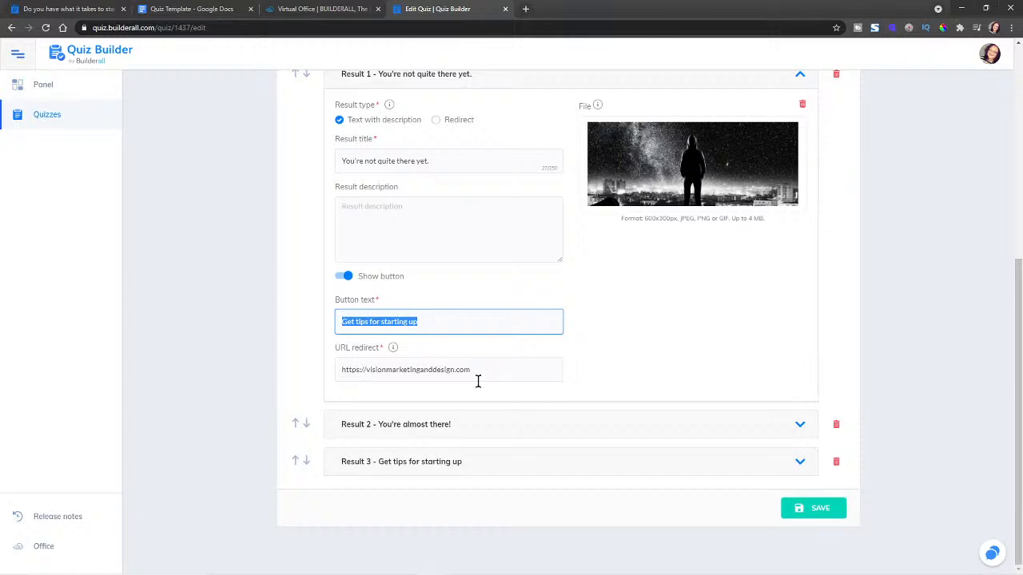
{"action": "left_click_drag", "start_coordinate": [492, 374], "coordinate": [320, 366]}
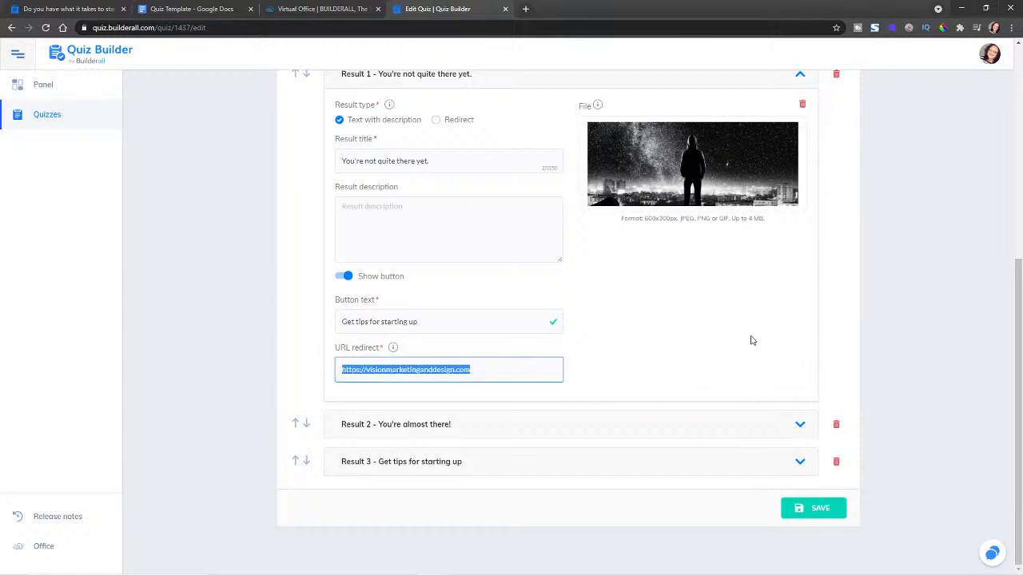
Expand Result 2 and examine its title, description and button text
{"action": "left_click", "coordinate": [797, 428]}
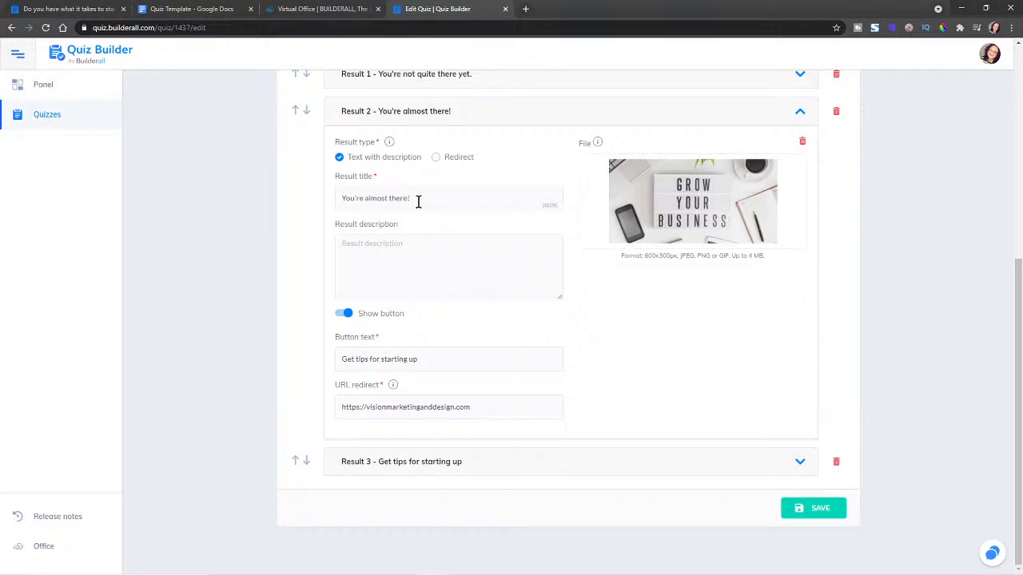
{"action": "left_click_drag", "start_coordinate": [420, 200], "coordinate": [332, 201]}
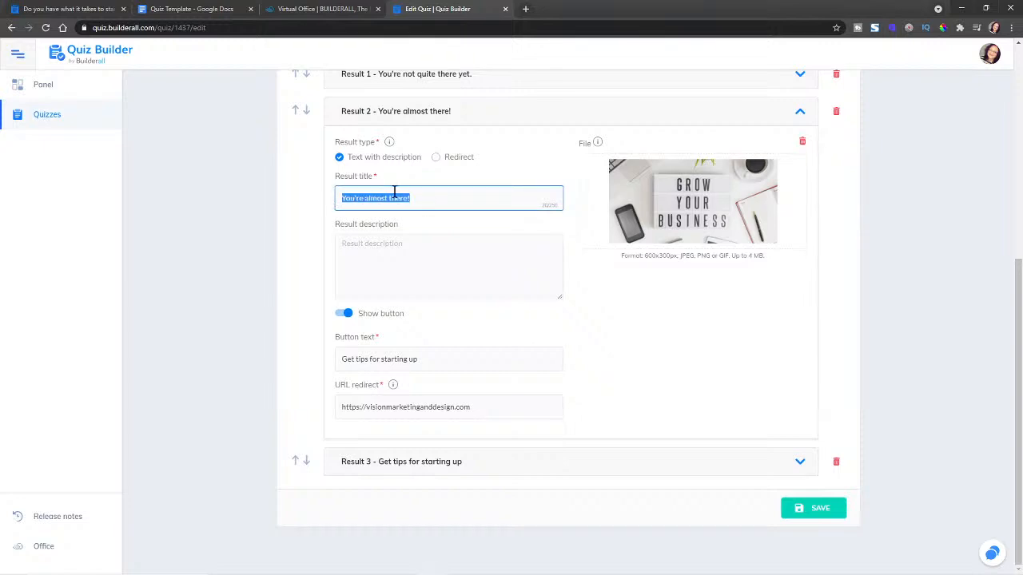
{"action": "left_click", "coordinate": [363, 247]}
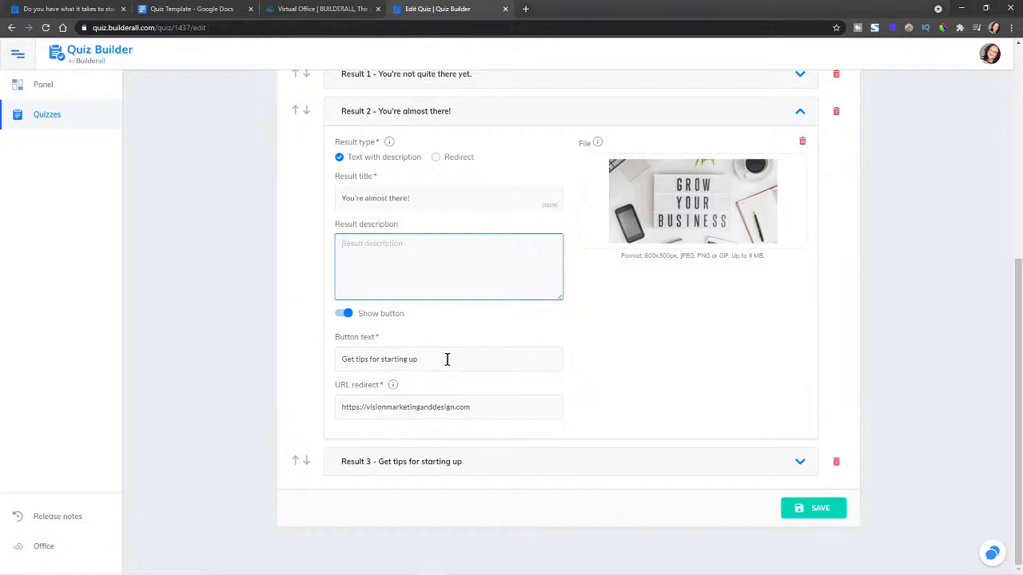
{"action": "left_click_drag", "start_coordinate": [447, 360], "coordinate": [312, 349]}
{"action": "left_click", "coordinate": [336, 361]}
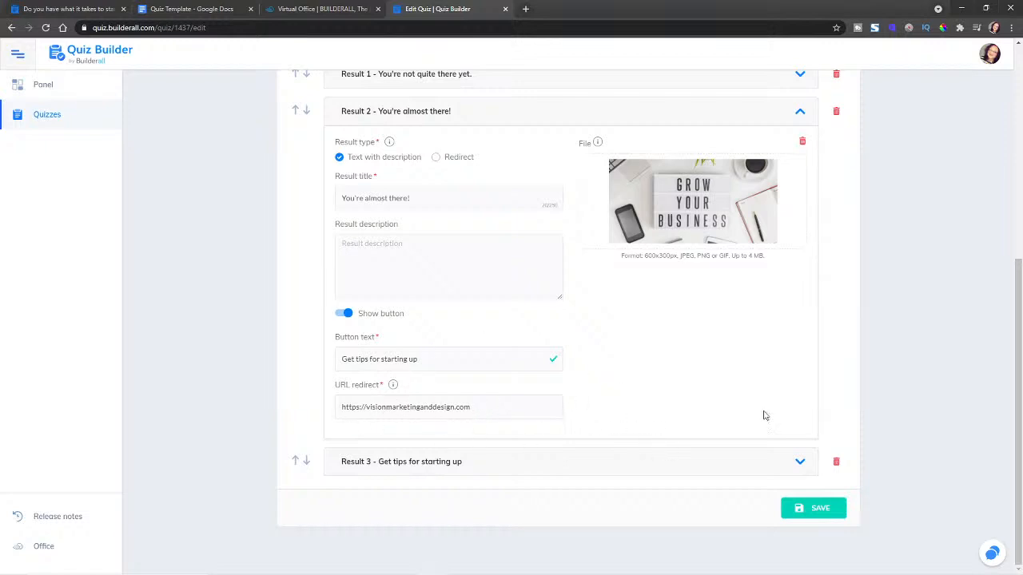
Review Result 3's button text and redirect URL, and save the results settings
{"action": "left_click", "coordinate": [800, 462]}
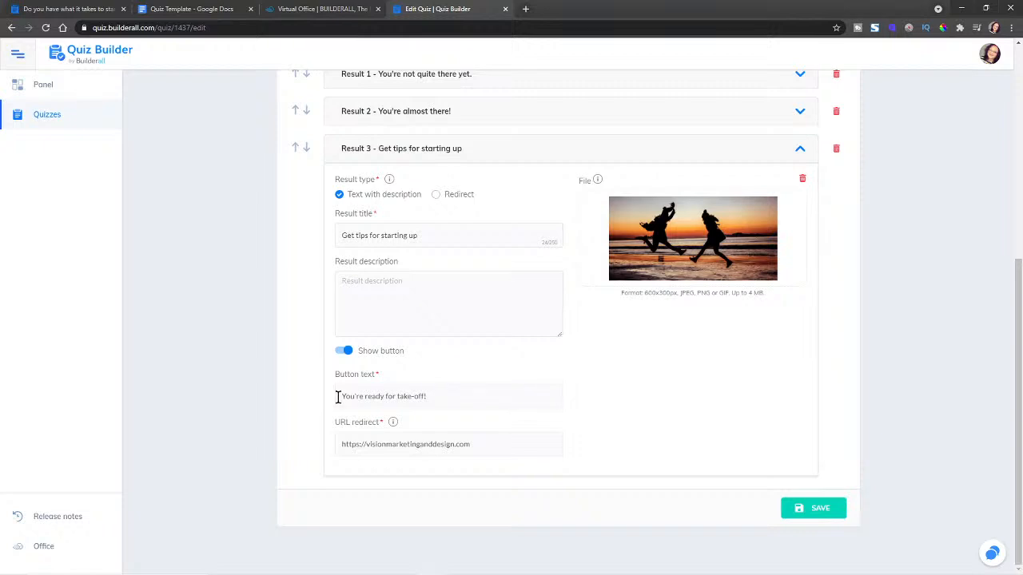
{"action": "left_click_drag", "start_coordinate": [338, 397], "coordinate": [490, 397]}
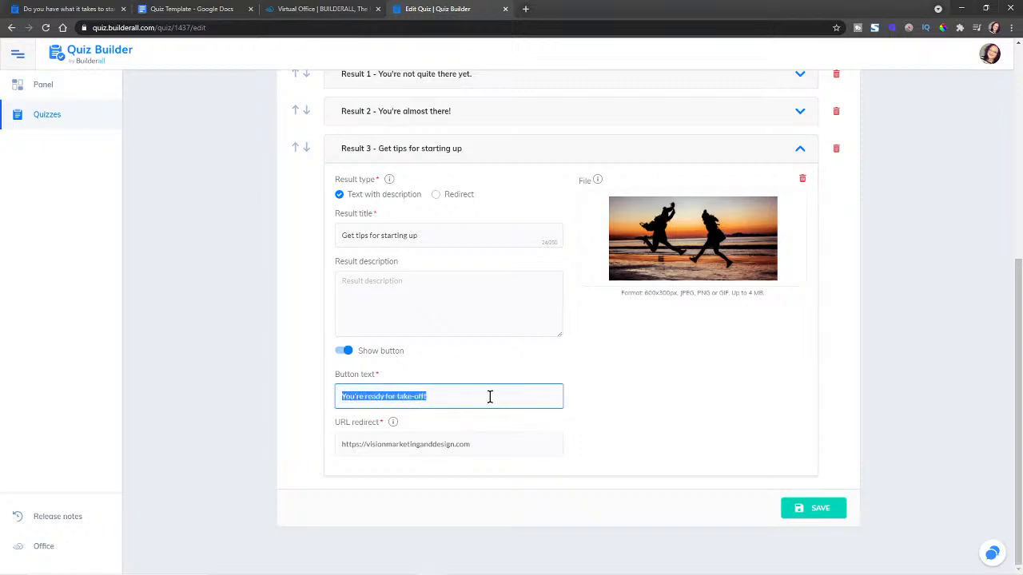
{"action": "left_click_drag", "start_coordinate": [336, 445], "coordinate": [513, 442]}
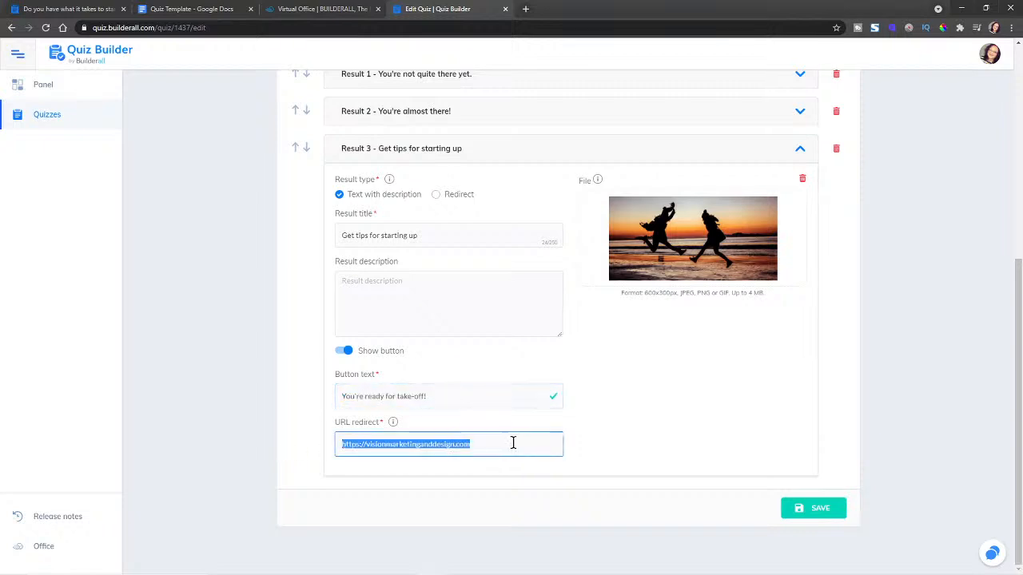
{"action": "left_click", "coordinate": [817, 510]}
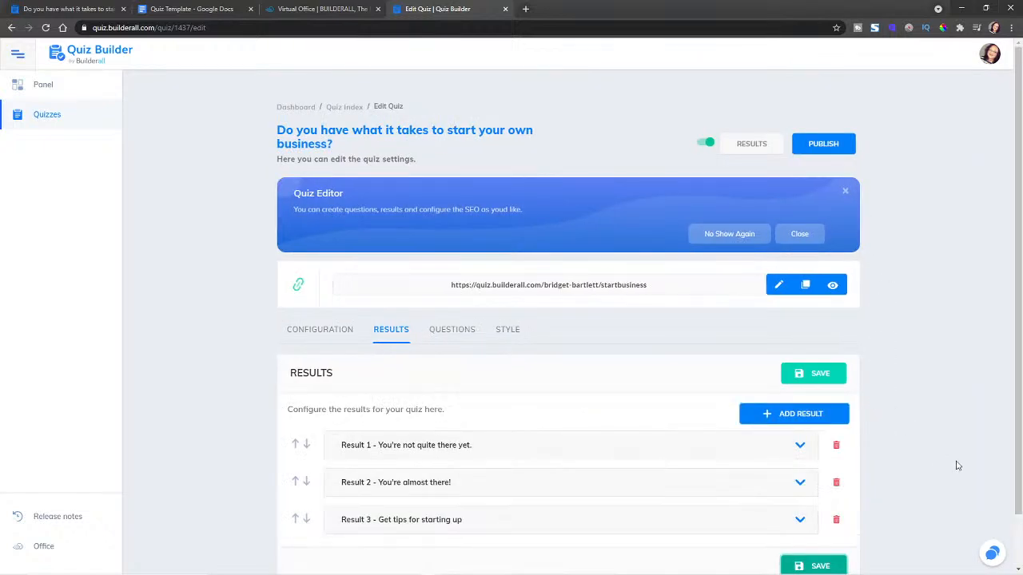
Replace Result 3's button text with its result title text, "Get tips for starting up"
{"action": "left_click", "coordinate": [800, 521]}
{"action": "scroll", "coordinate": [805, 479], "scroll_direction": "down", "scroll_amount": 5}
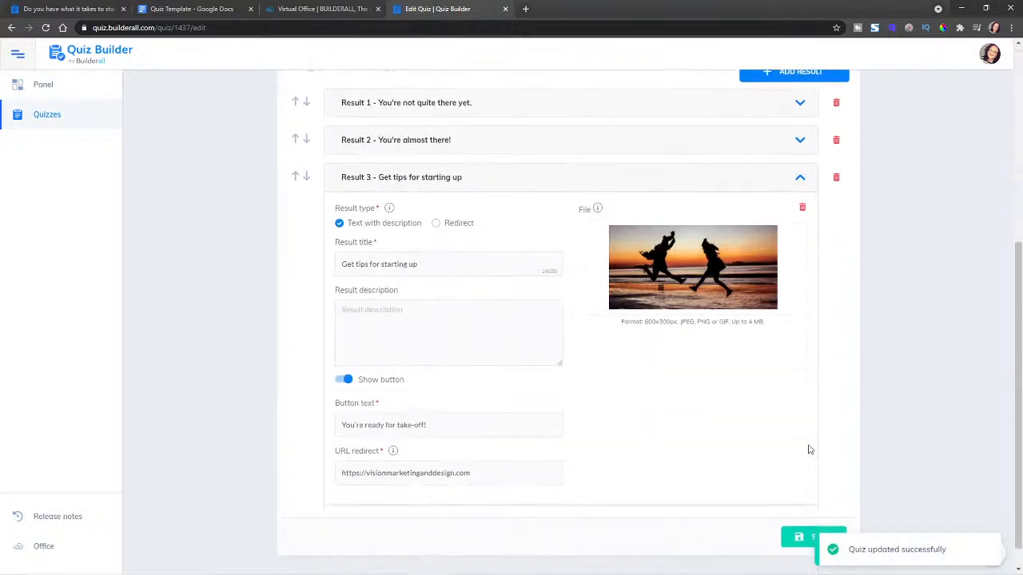
{"action": "left_click_drag", "start_coordinate": [442, 233], "coordinate": [343, 240]}
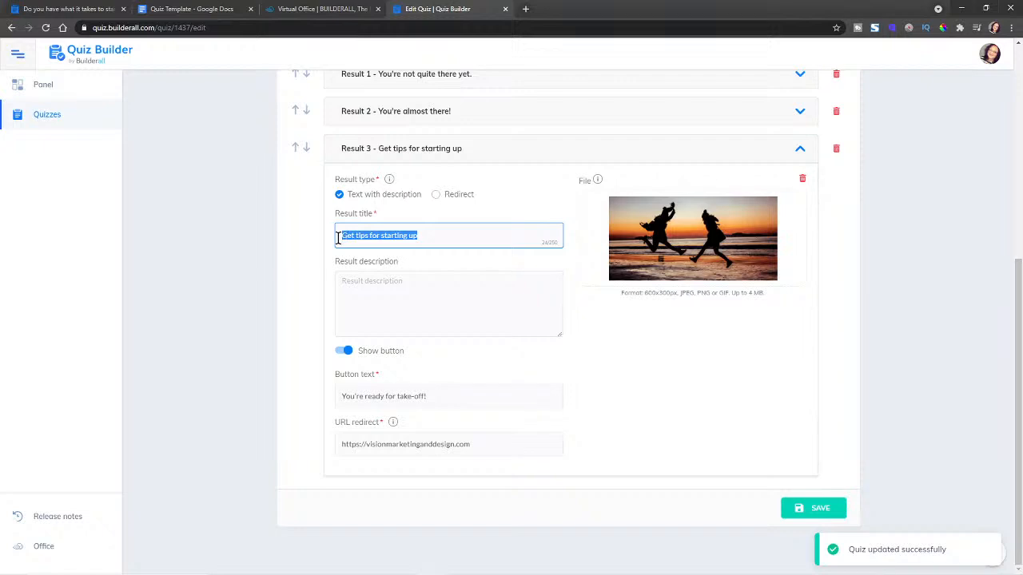
{"action": "right_click", "coordinate": [362, 236]}
{"action": "left_click", "coordinate": [377, 277]}
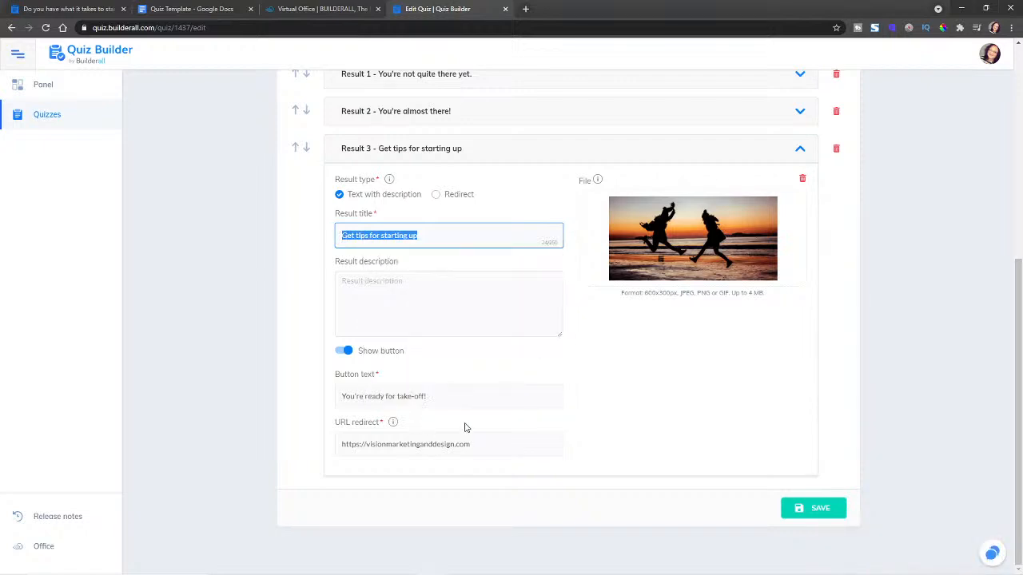
{"action": "left_click", "coordinate": [467, 392]}
{"action": "key", "text": "ctrl+v"}
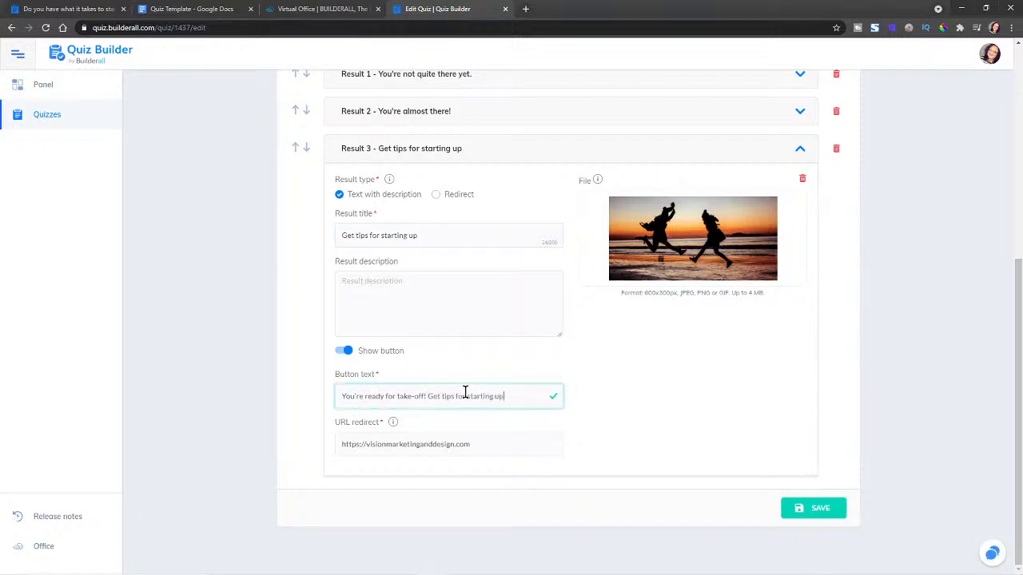
{"action": "left_click_drag", "start_coordinate": [428, 396], "coordinate": [337, 393]}
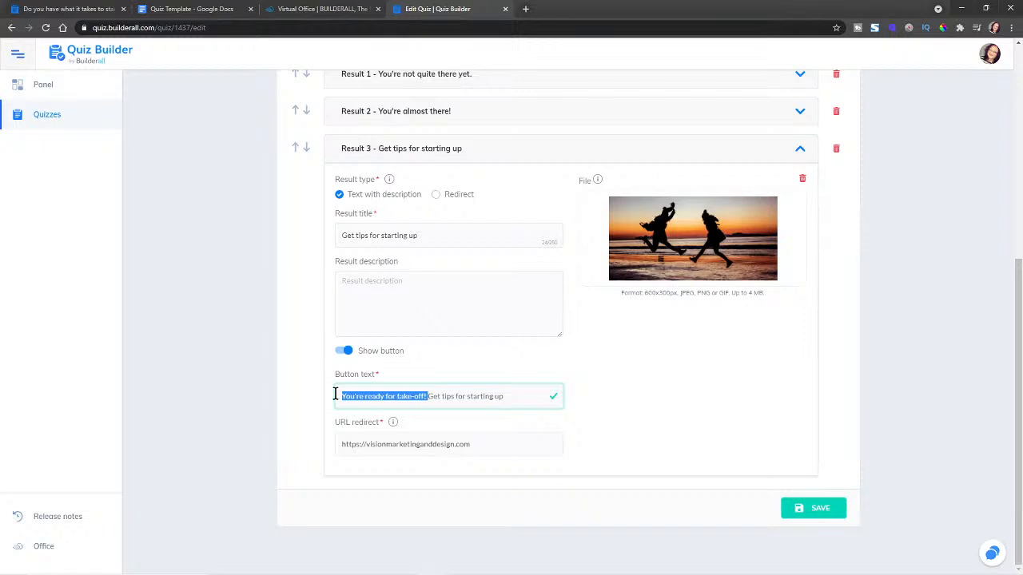
{"action": "key", "text": "BackSpace"}
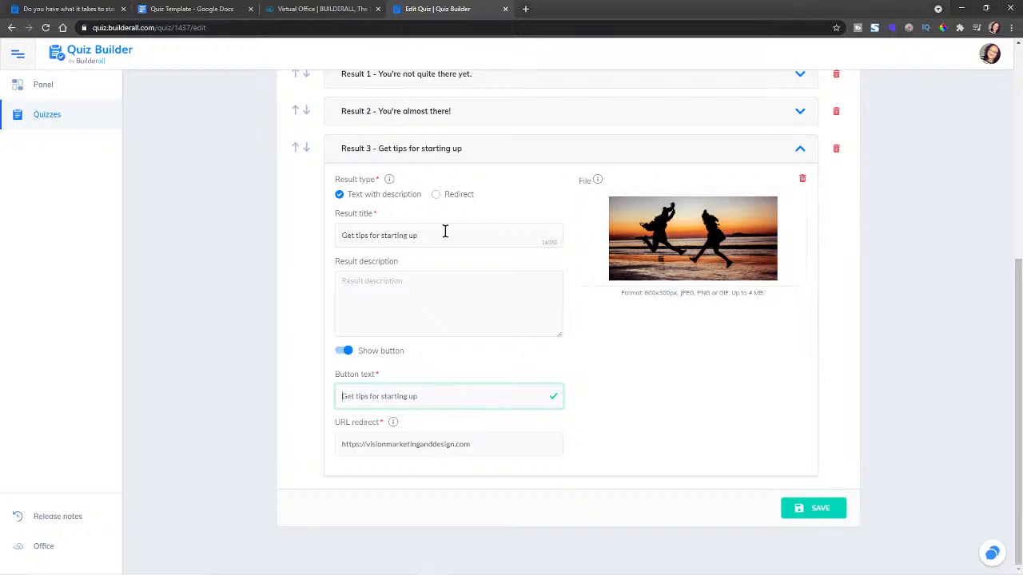
Set Result 3's title to "You're ready for take-off!" and save the results
{"action": "left_click_drag", "start_coordinate": [445, 231], "coordinate": [322, 232]}
{"action": "key", "text": "ctrl+v"}
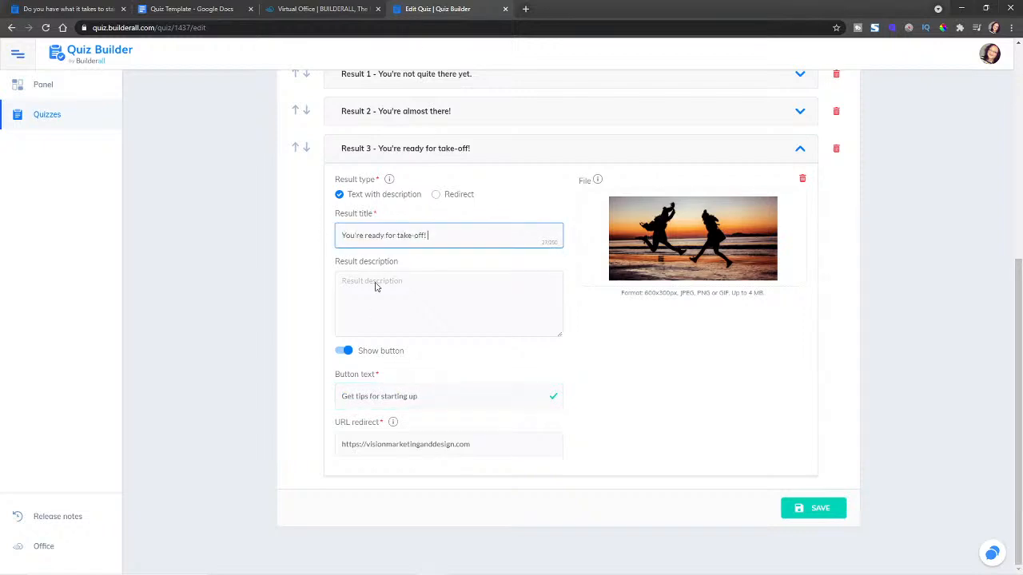
{"action": "left_click", "coordinate": [813, 509]}
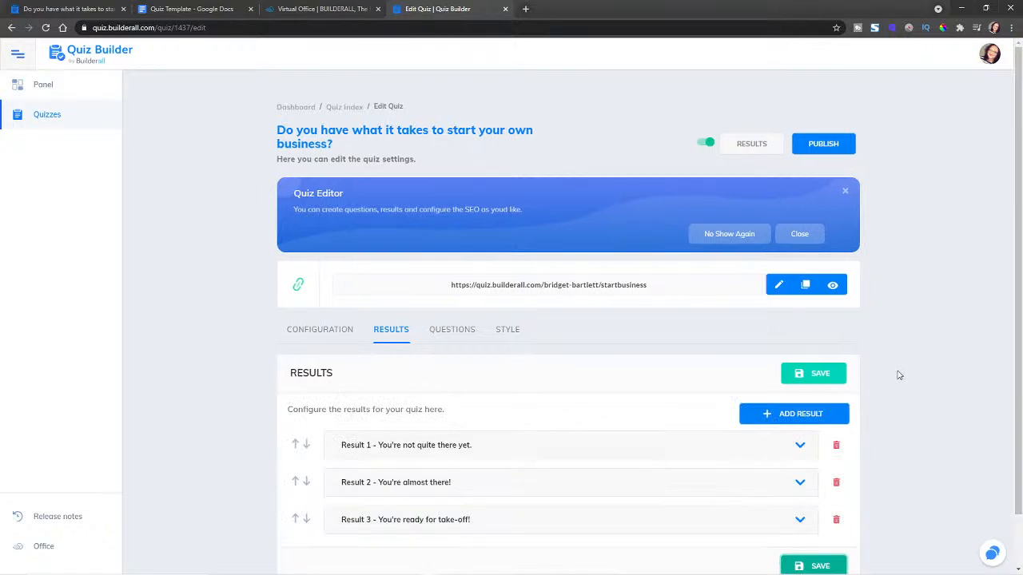
{"action": "left_click", "coordinate": [815, 373]}
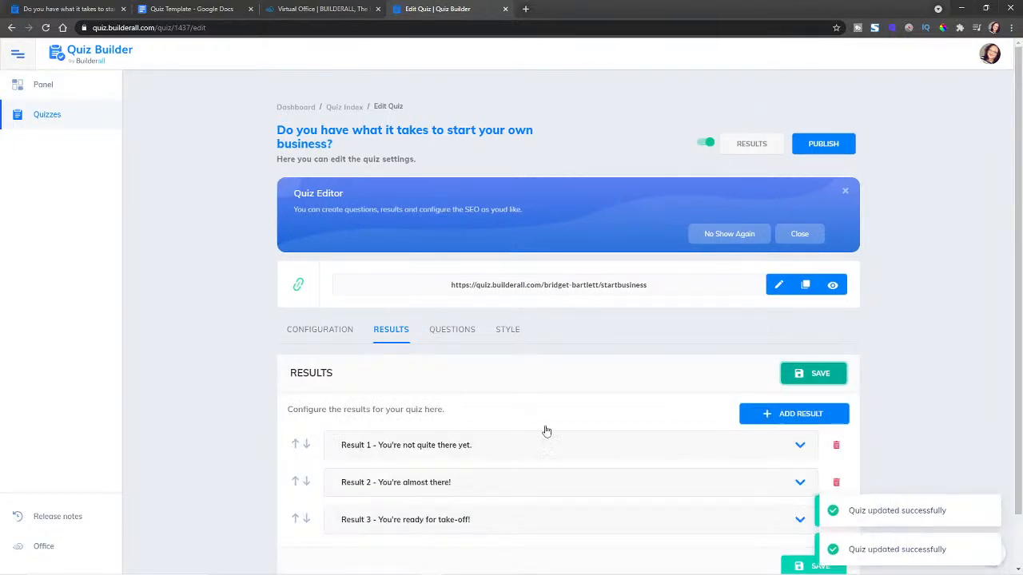
Add a blank seventh question to the quiz's questions to view its fields, and delete it
{"action": "left_click", "coordinate": [451, 331]}
{"action": "scroll", "coordinate": [930, 355], "scroll_direction": "down", "scroll_amount": 2}
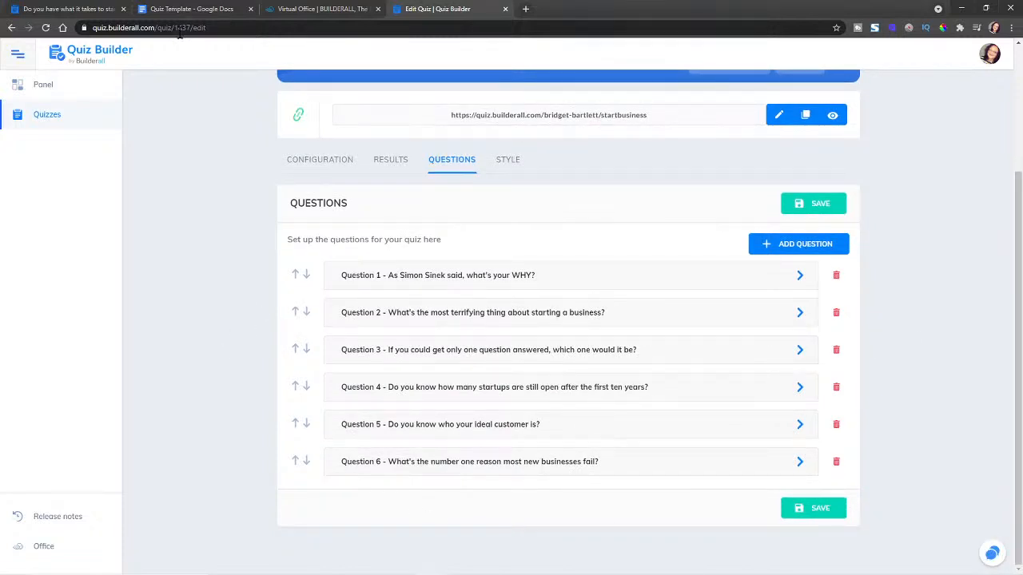
{"action": "left_click", "coordinate": [799, 246]}
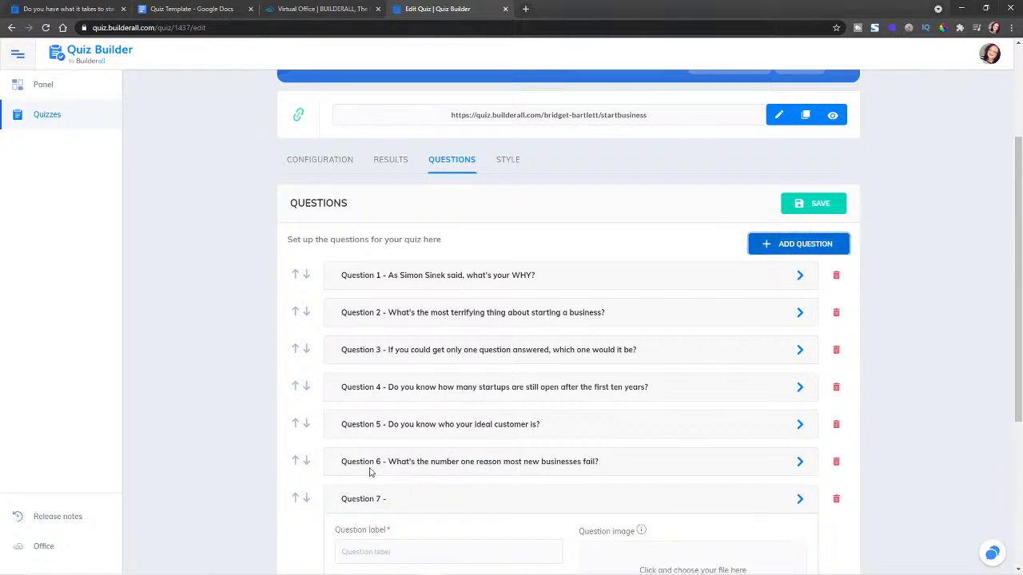
{"action": "scroll", "coordinate": [369, 472], "scroll_direction": "down", "scroll_amount": 3}
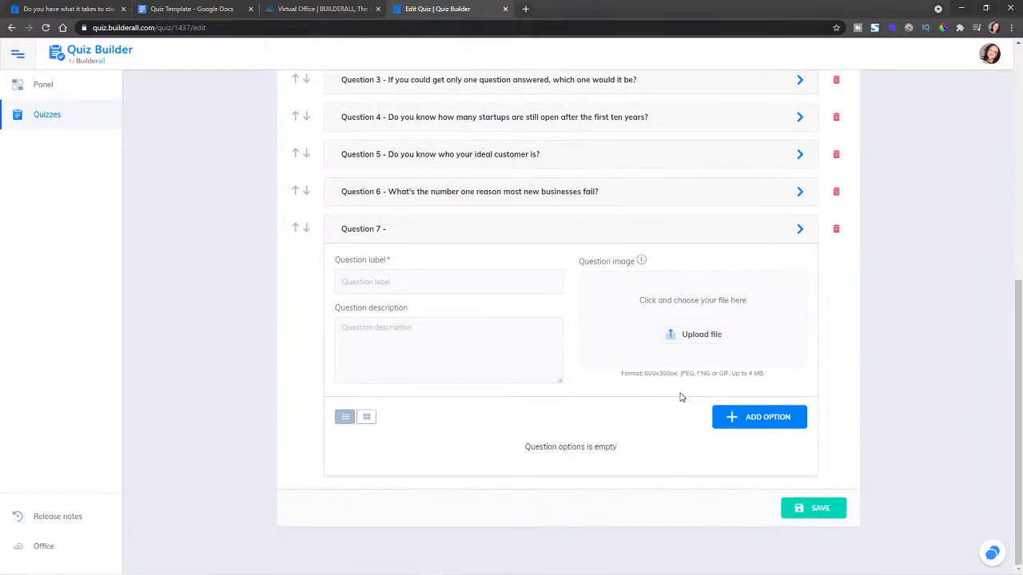
{"action": "left_click", "coordinate": [836, 229]}
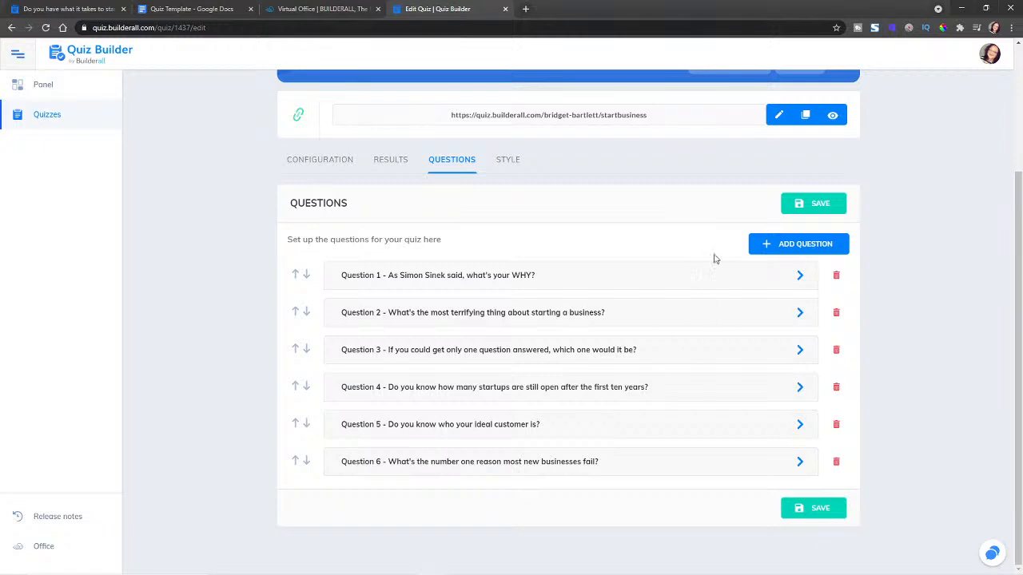
Expand Question 1 and examine its label, image and answer options
{"action": "left_click", "coordinate": [799, 276]}
{"action": "left_click_drag", "start_coordinate": [342, 331], "coordinate": [529, 326]}
{"action": "left_click", "coordinate": [488, 467]}
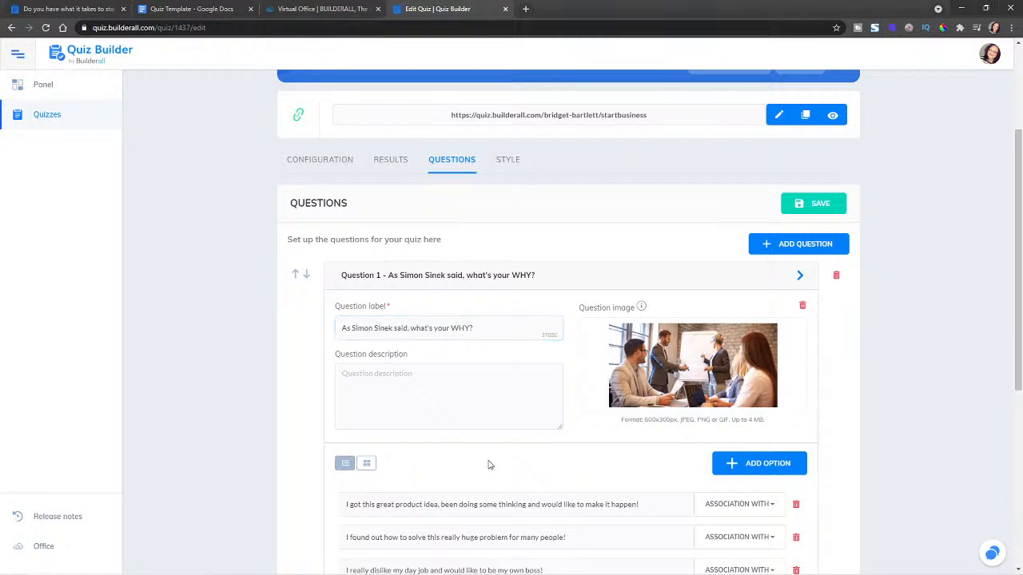
{"action": "scroll", "coordinate": [488, 465], "scroll_direction": "down", "scroll_amount": 2}
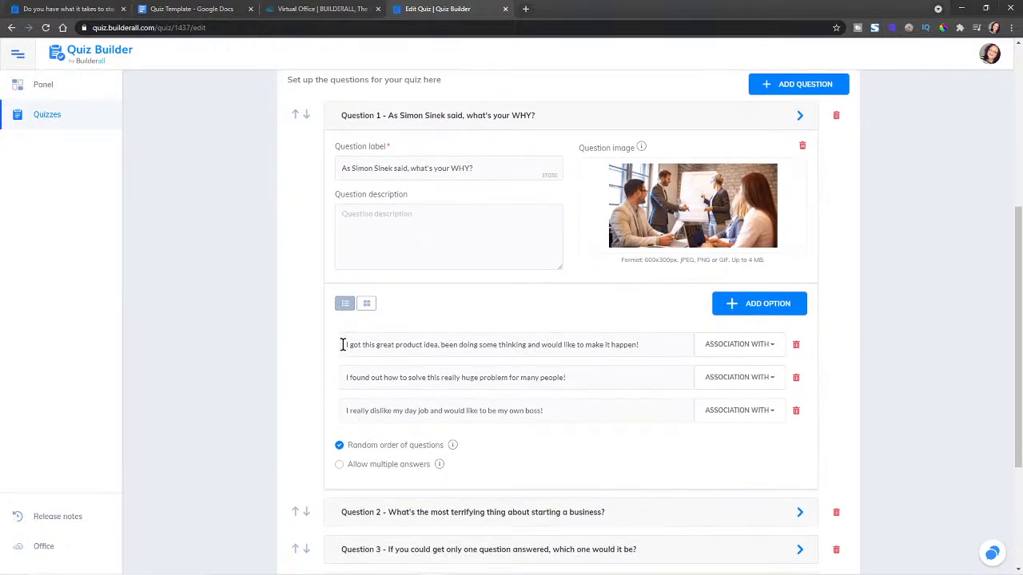
{"action": "left_click_drag", "start_coordinate": [342, 344], "coordinate": [668, 342]}
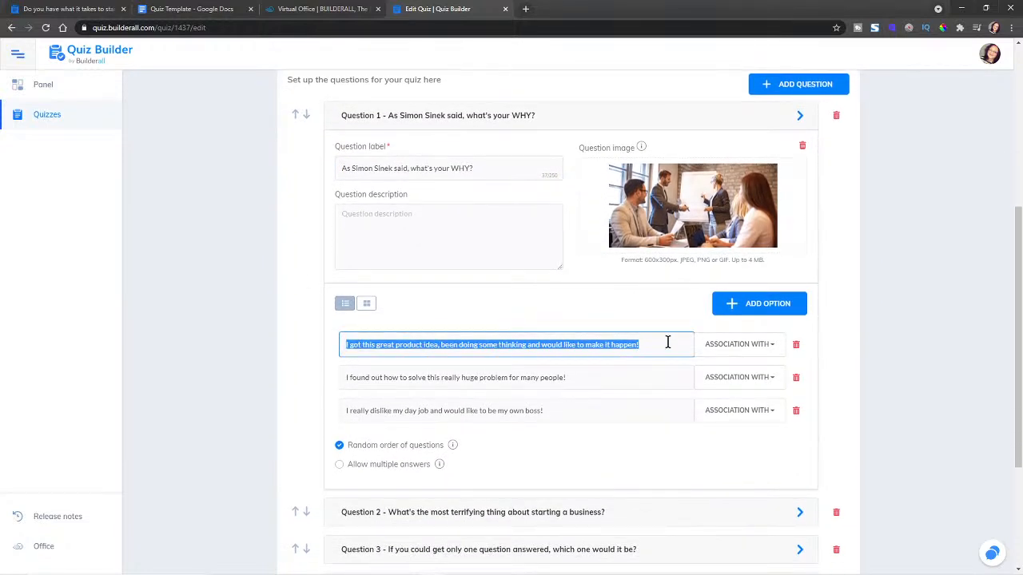
{"action": "left_click", "coordinate": [425, 318]}
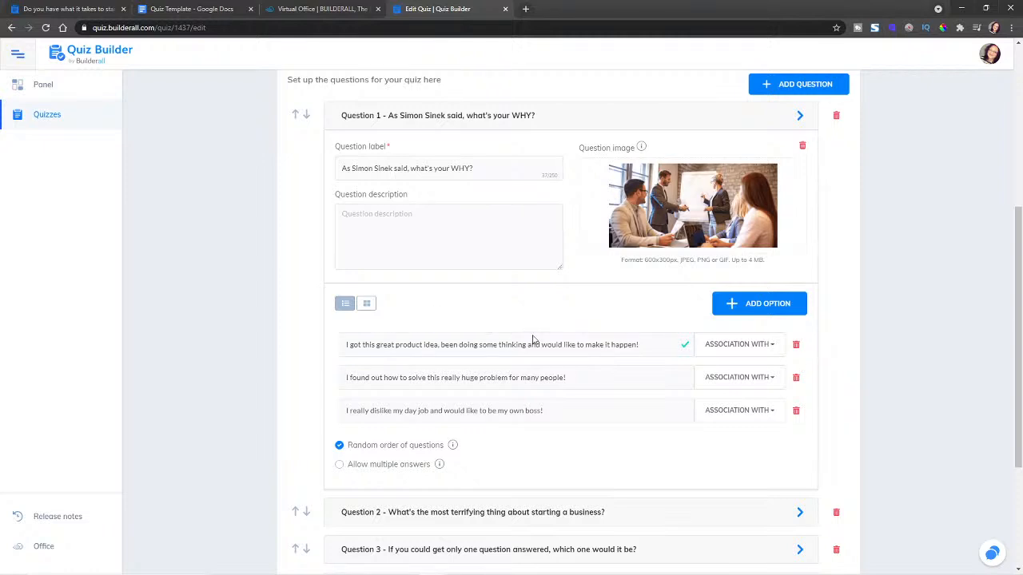
Shift the association of Question 1's first answer option fully from "You're almost there!" to "You're not quite there yet."
{"action": "left_click", "coordinate": [767, 345]}
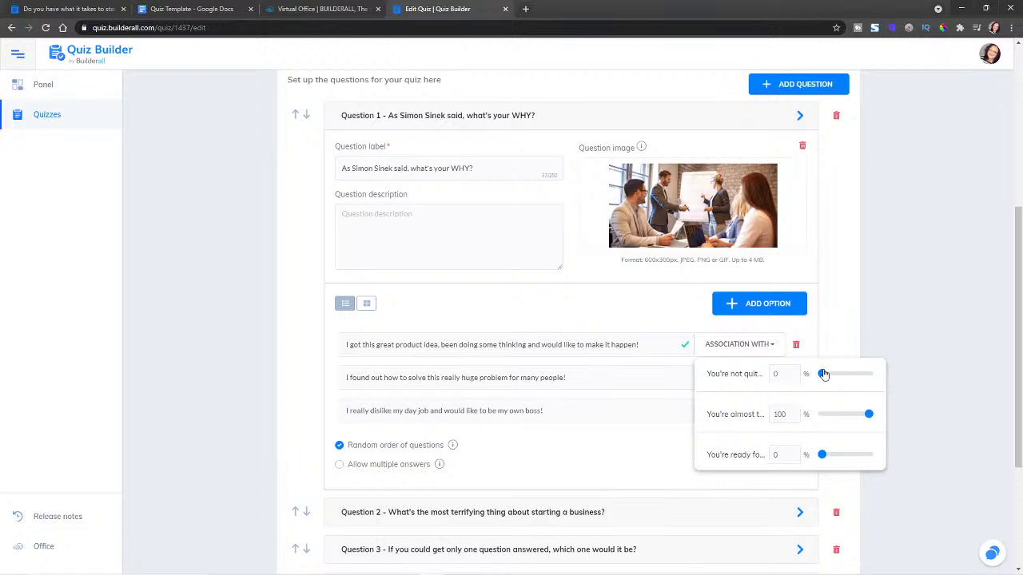
{"action": "left_click_drag", "start_coordinate": [824, 382], "coordinate": [873, 374]}
{"action": "left_click_drag", "start_coordinate": [869, 416], "coordinate": [791, 417]}
{"action": "left_click_drag", "start_coordinate": [338, 345], "coordinate": [735, 336]}
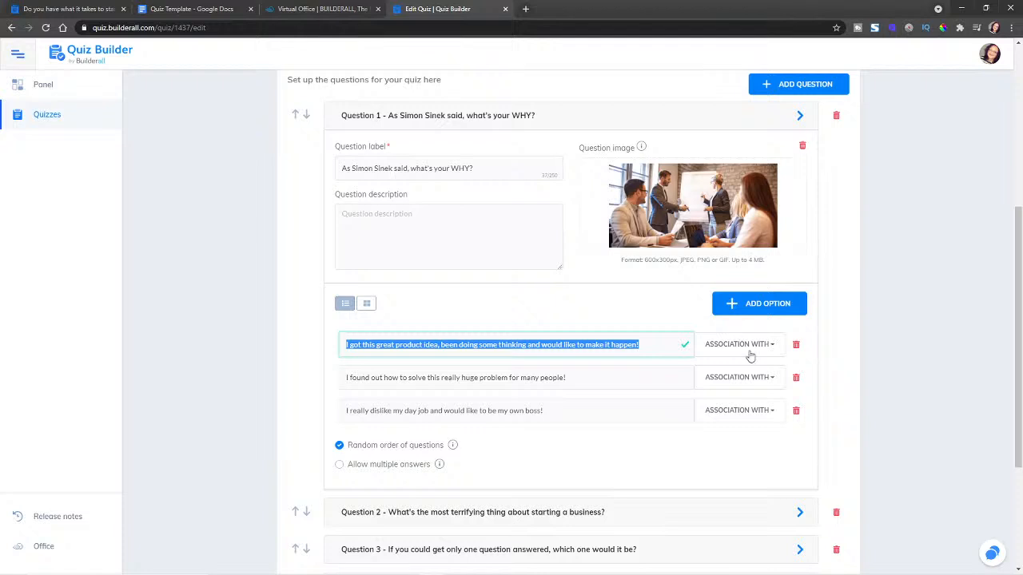
{"action": "left_click", "coordinate": [747, 349]}
{"action": "left_click_drag", "start_coordinate": [871, 376], "coordinate": [918, 369]}
{"action": "left_click", "coordinate": [949, 363]}
Shift the association of Question 1's second answer option fully from "You're ready for take-off!" to "You're almost there!"
{"action": "left_click", "coordinate": [758, 385]}
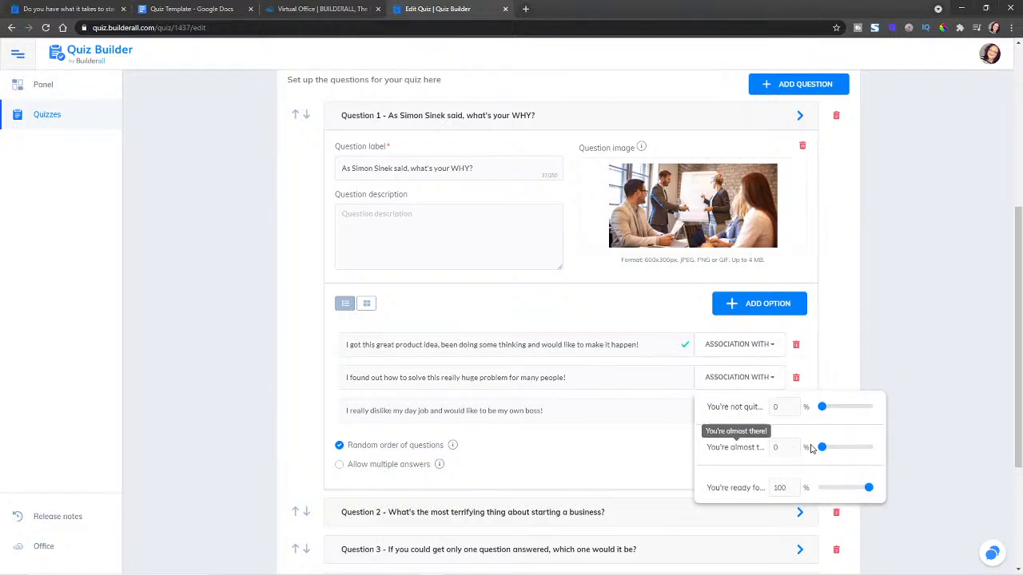
{"action": "left_click_drag", "start_coordinate": [822, 448], "coordinate": [926, 463]}
{"action": "left_click_drag", "start_coordinate": [869, 487], "coordinate": [821, 488]}
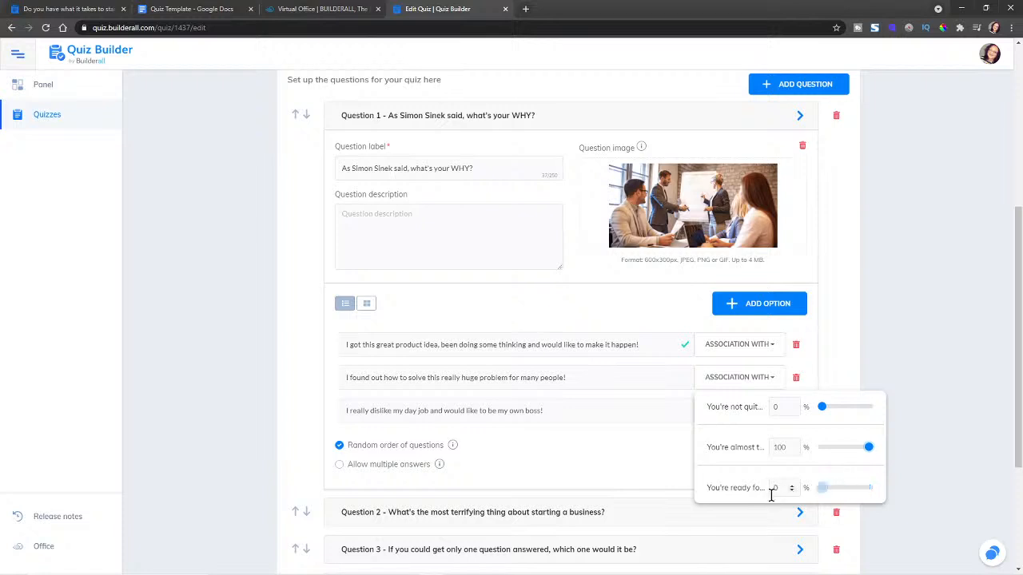
{"action": "left_click", "coordinate": [963, 440]}
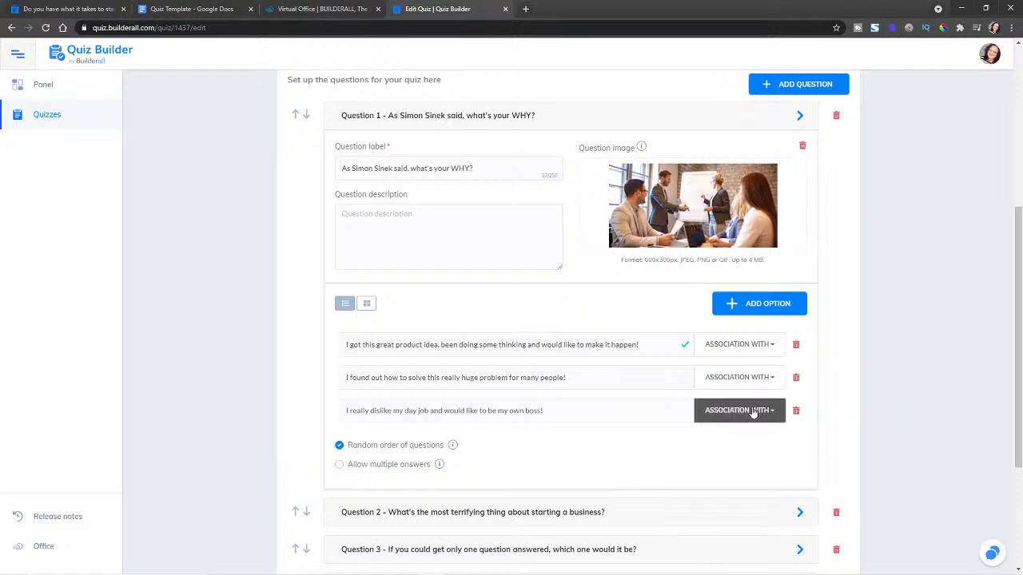
Shift the association of Question 1's third answer option fully from "You're not quite there yet" to "You're ready for take-off!"
{"action": "left_click", "coordinate": [755, 410]}
{"action": "left_click_drag", "start_coordinate": [823, 524], "coordinate": [902, 518]}
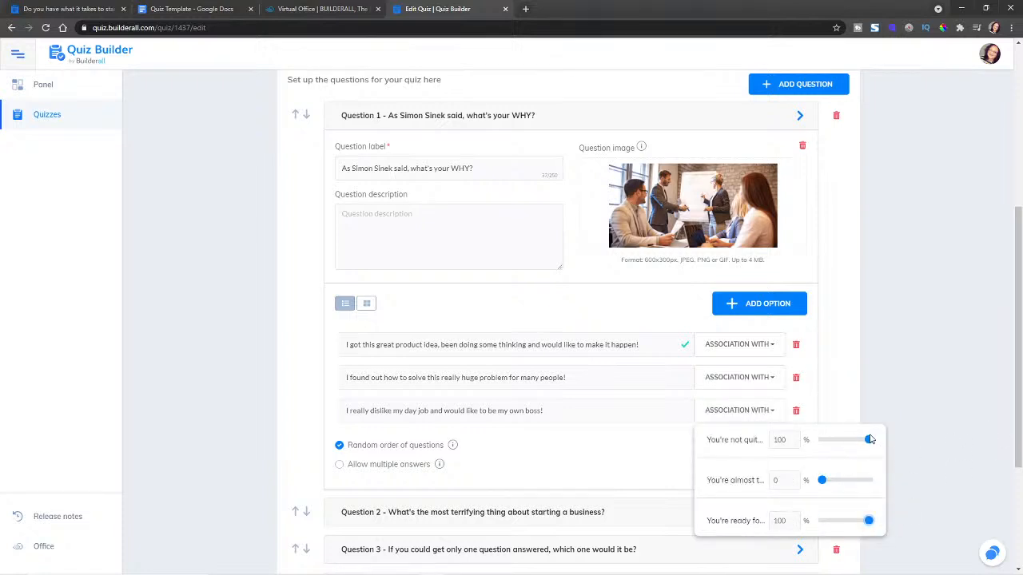
{"action": "left_click_drag", "start_coordinate": [868, 440], "coordinate": [822, 440]}
{"action": "left_click", "coordinate": [922, 371]}
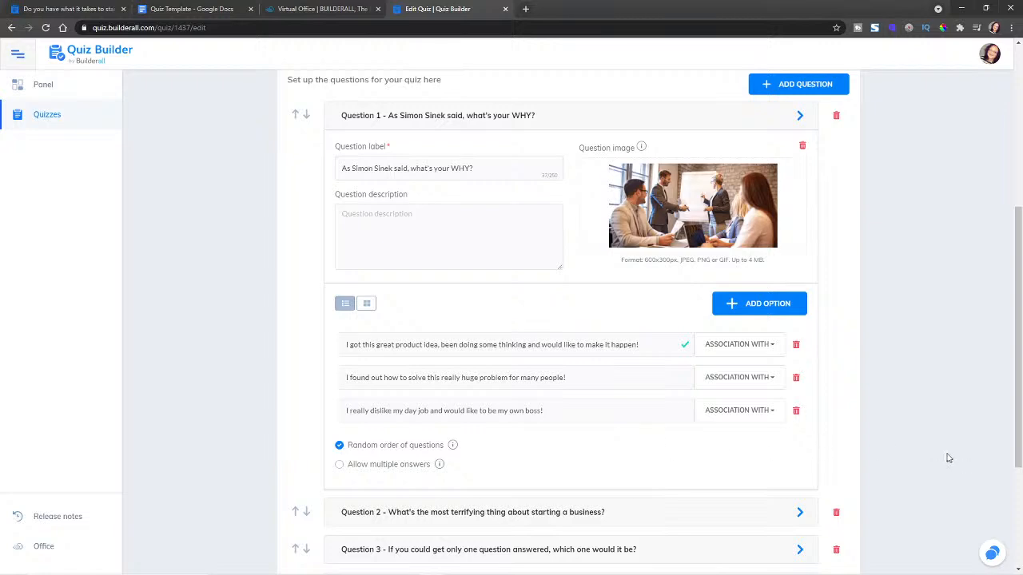
Expand Question 2 and examine its answer options and the result associations of the first two
{"action": "scroll", "coordinate": [949, 458], "scroll_direction": "down", "scroll_amount": 2}
{"action": "left_click", "coordinate": [799, 353]}
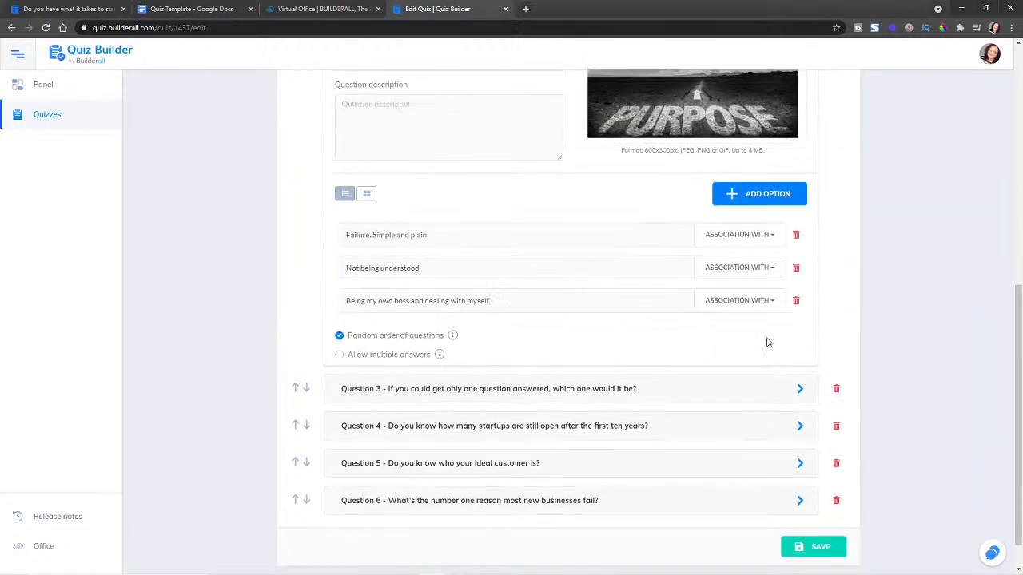
{"action": "scroll", "coordinate": [407, 256], "scroll_direction": "up", "scroll_amount": 2}
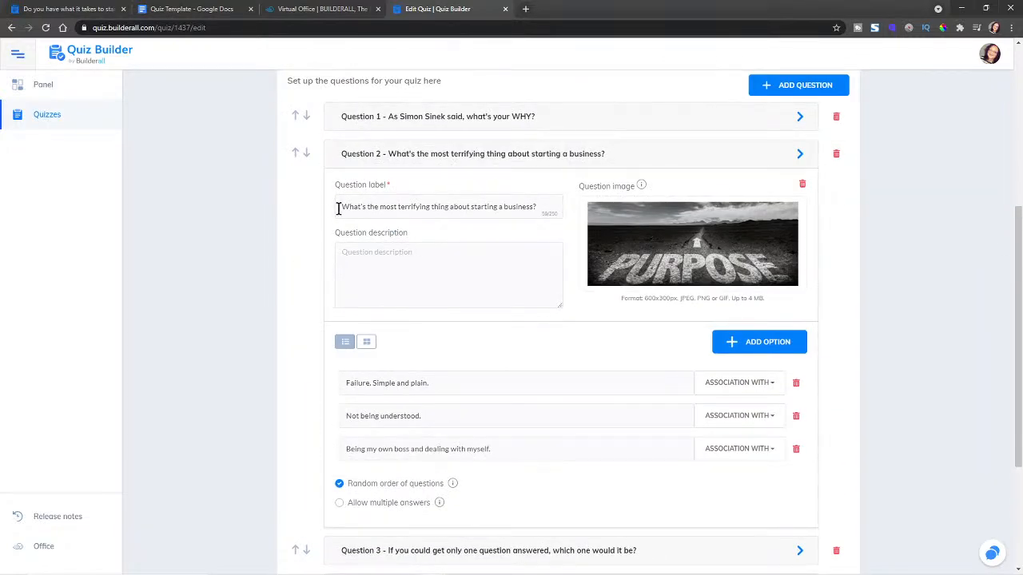
{"action": "left_click", "coordinate": [346, 383]}
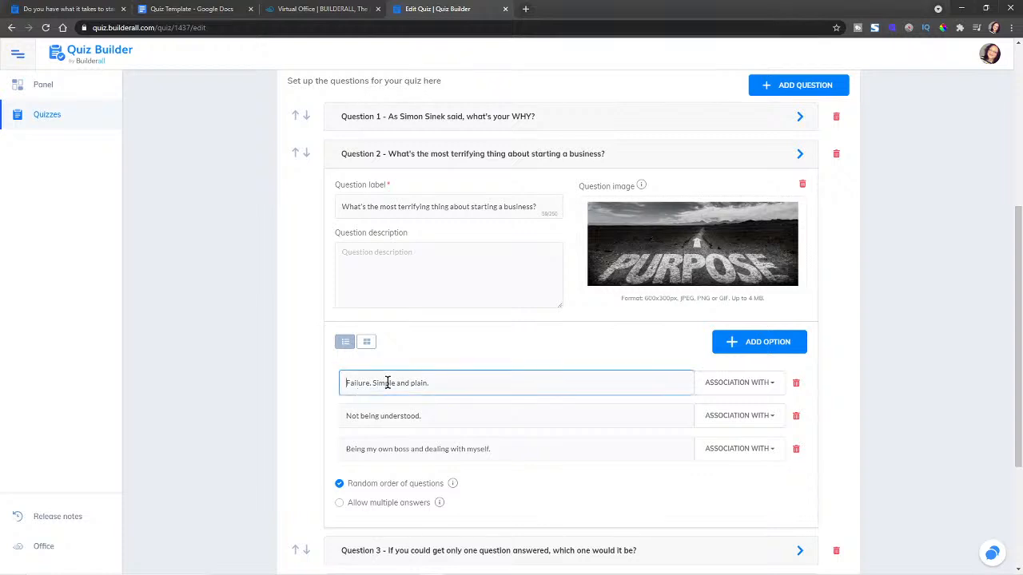
{"action": "triple_click", "coordinate": [389, 383]}
{"action": "left_click", "coordinate": [731, 381]}
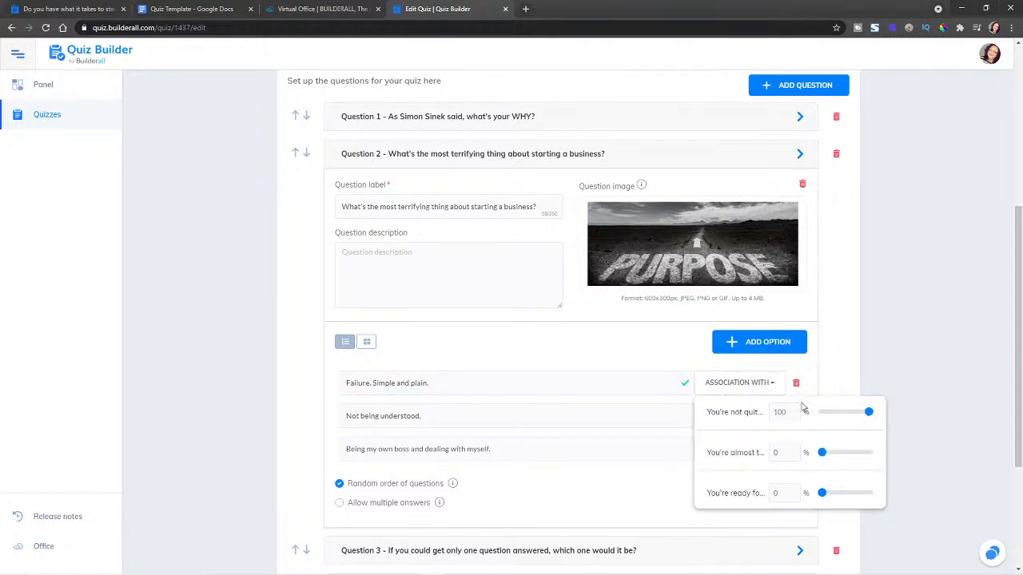
{"action": "left_click", "coordinate": [935, 392]}
{"action": "left_click_drag", "start_coordinate": [439, 418], "coordinate": [332, 426]}
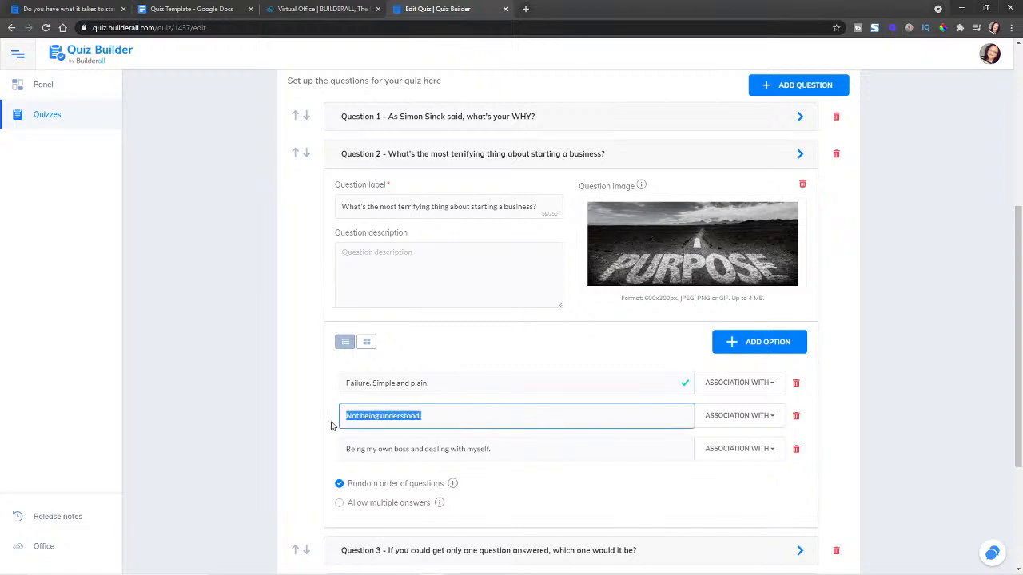
{"action": "left_click", "coordinate": [749, 419]}
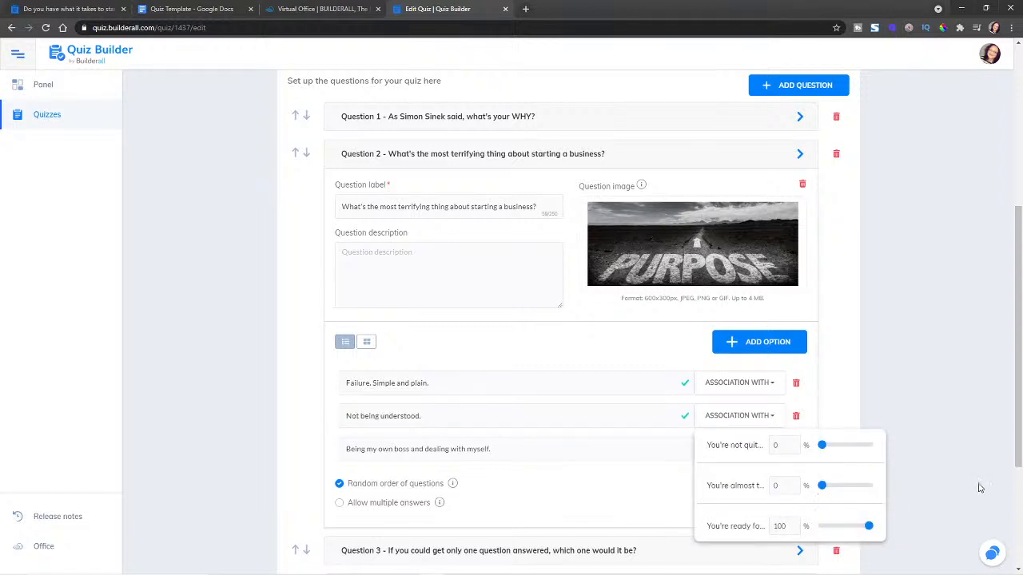
{"action": "left_click", "coordinate": [973, 452]}
Expand Questions 3 to 6 in turn and examine their labels, images and answer options
{"action": "scroll", "coordinate": [515, 488], "scroll_direction": "down", "scroll_amount": 3}
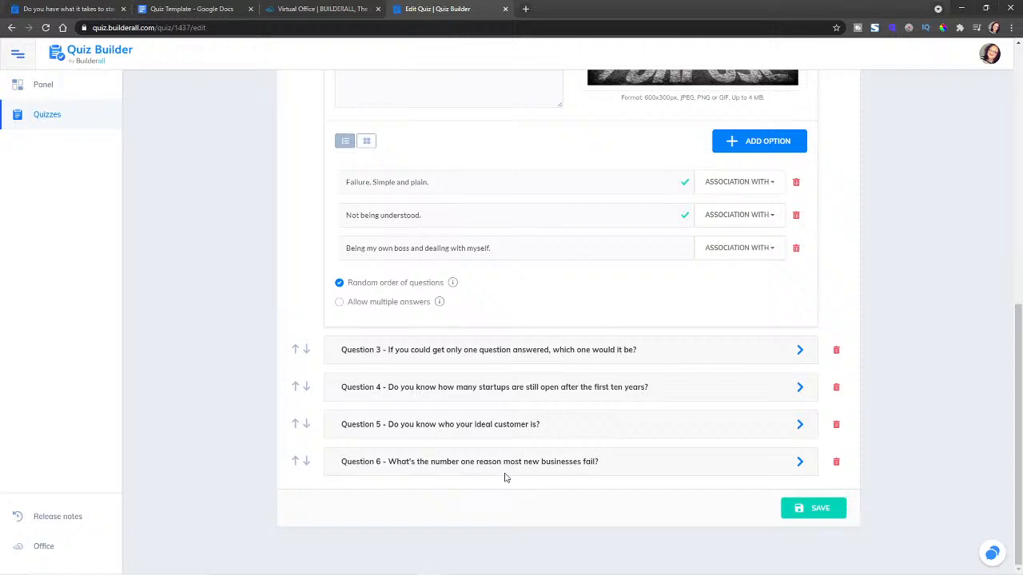
{"action": "left_click", "coordinate": [797, 349]}
{"action": "scroll", "coordinate": [592, 264], "scroll_direction": "up", "scroll_amount": 3}
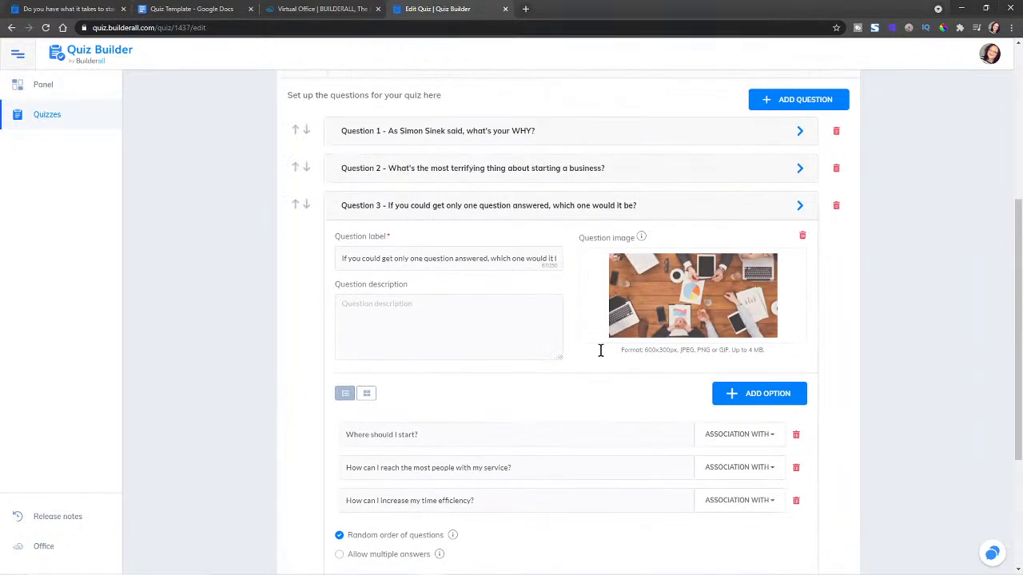
{"action": "scroll", "coordinate": [527, 456], "scroll_direction": "down", "scroll_amount": 2}
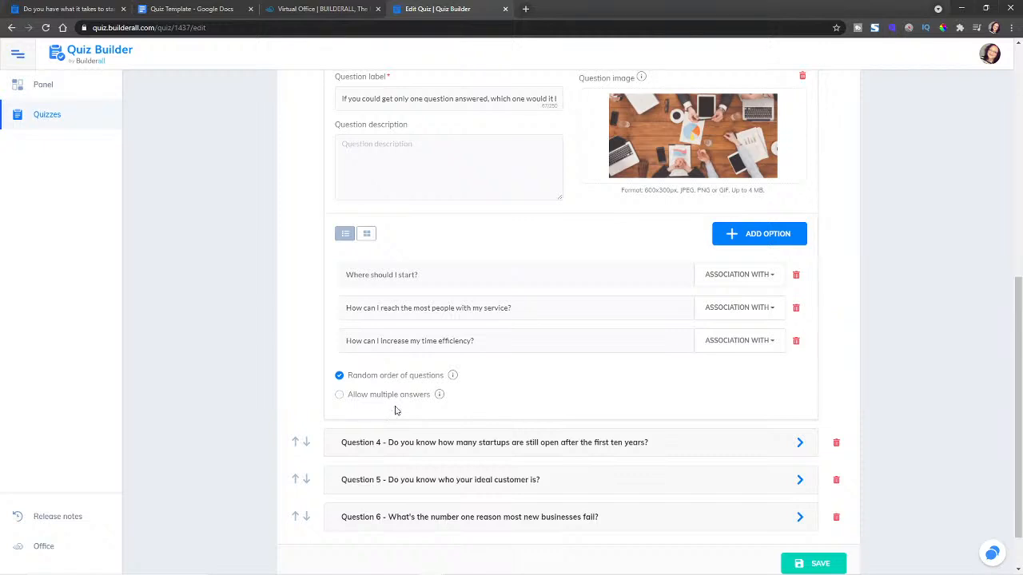
{"action": "left_click", "coordinate": [799, 442]}
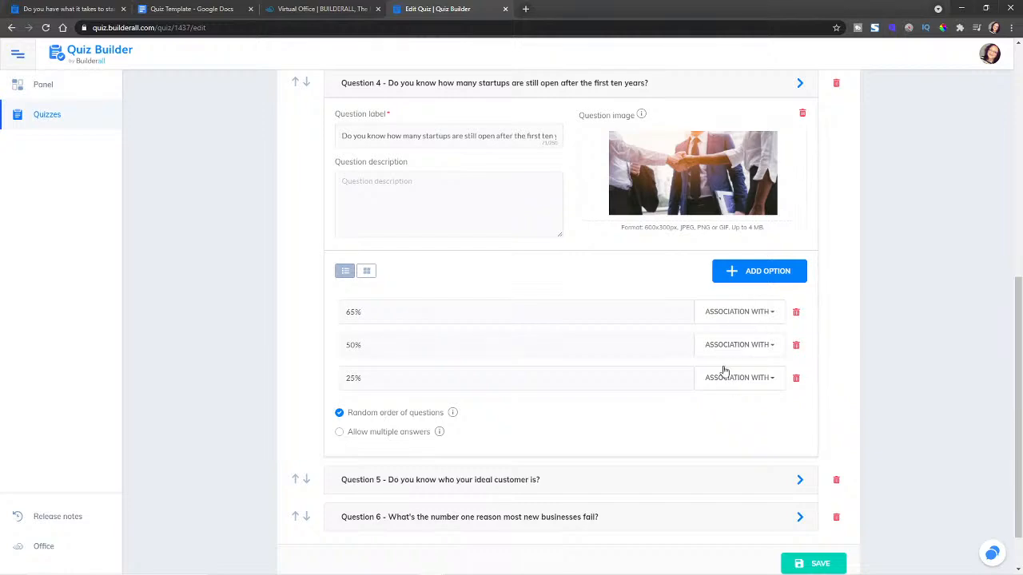
{"action": "left_click", "coordinate": [652, 484]}
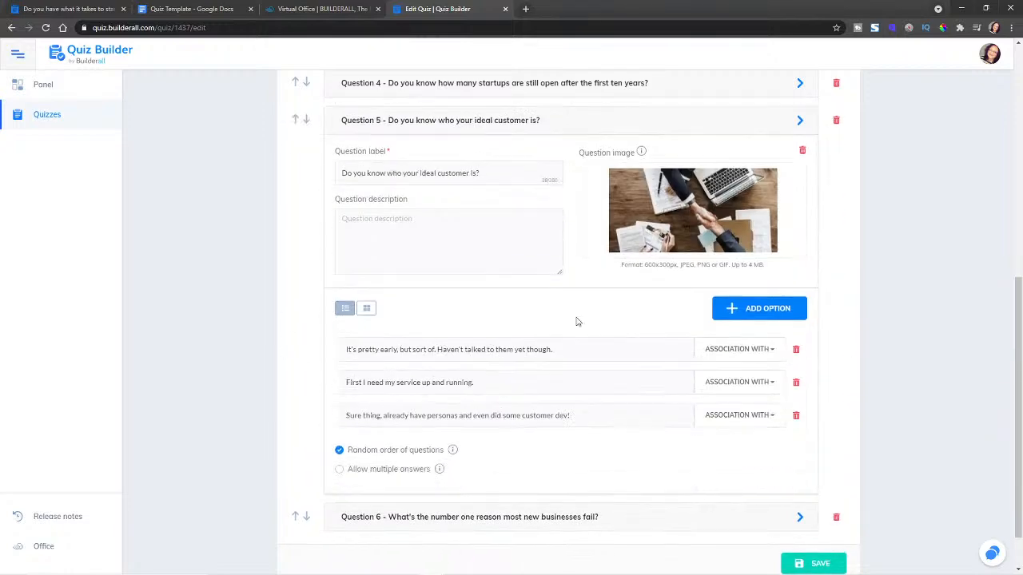
{"action": "left_click", "coordinate": [700, 518]}
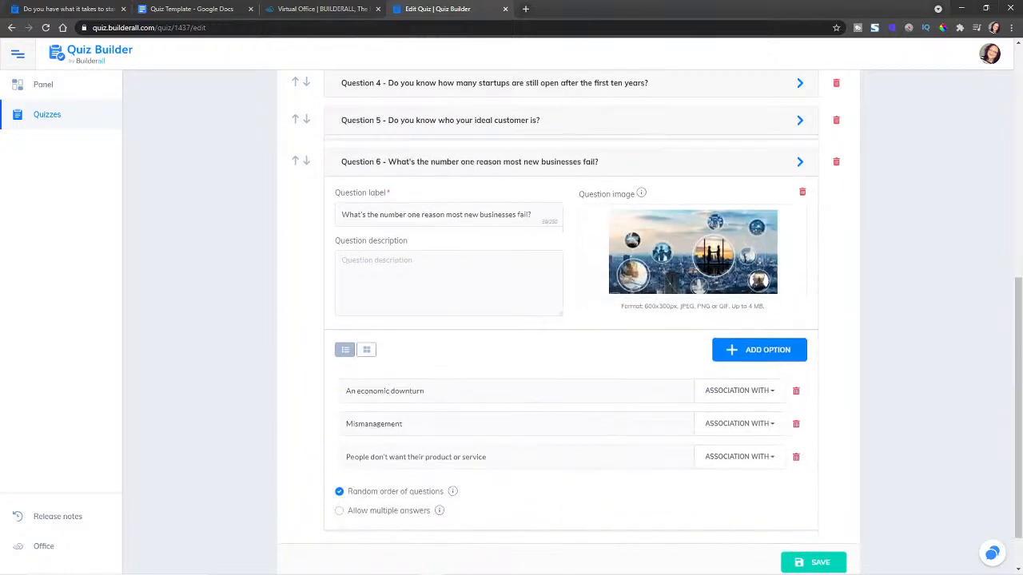
Save the quiz's questions and open the style settings to review the cover preview's title, description and image
{"action": "scroll", "coordinate": [704, 238], "scroll_direction": "up", "scroll_amount": 6}
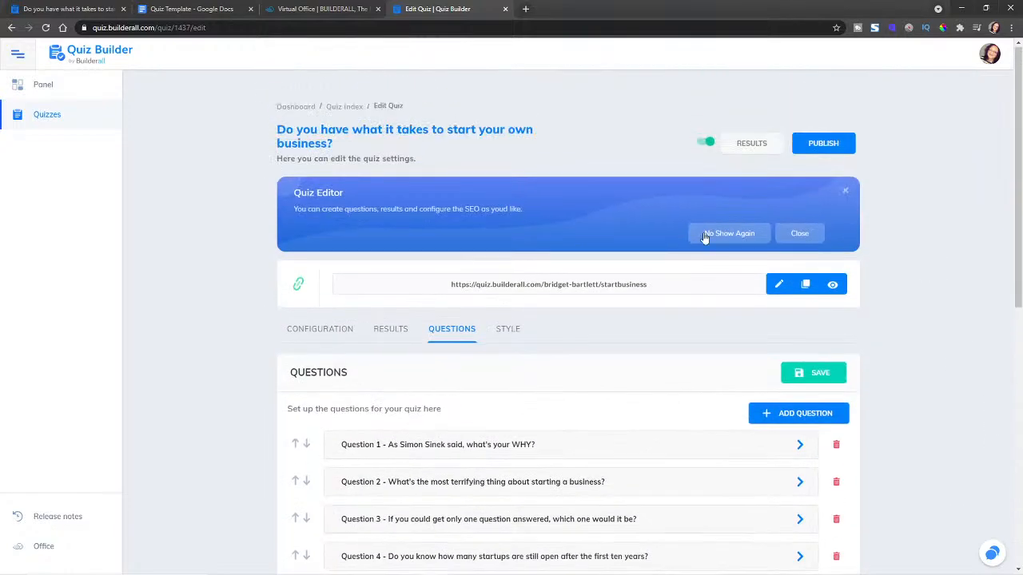
{"action": "left_click", "coordinate": [814, 373]}
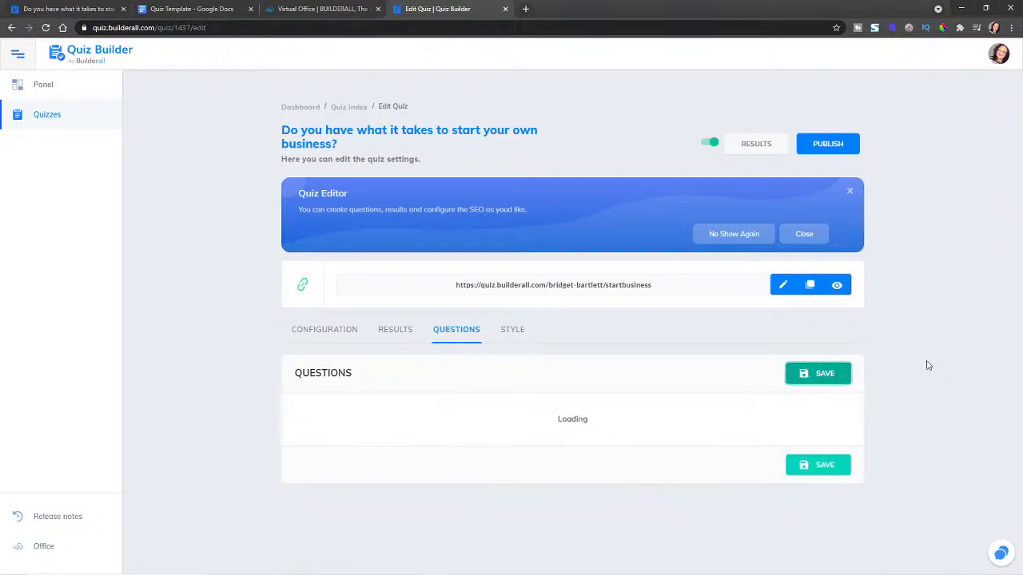
{"action": "left_click", "coordinate": [512, 330]}
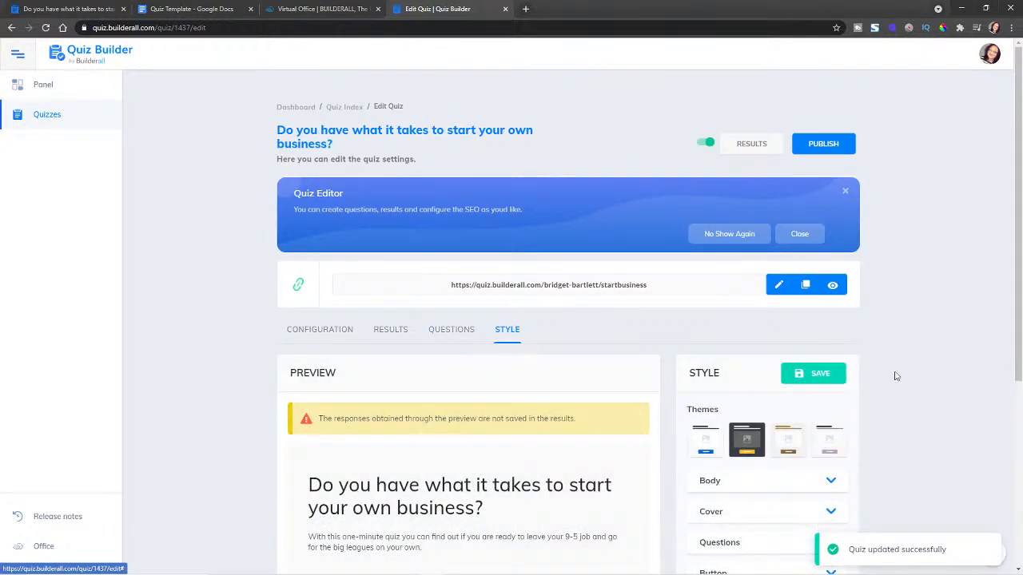
{"action": "scroll", "coordinate": [893, 376], "scroll_direction": "down", "scroll_amount": 4}
{"action": "scroll", "coordinate": [295, 351], "scroll_direction": "up", "scroll_amount": 1}
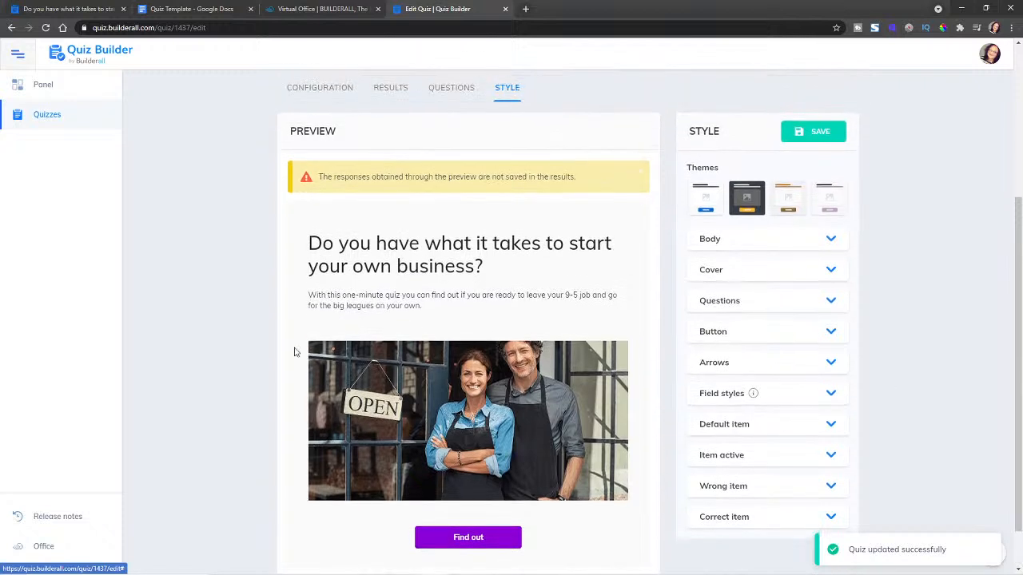
{"action": "left_click_drag", "start_coordinate": [309, 242], "coordinate": [582, 281]}
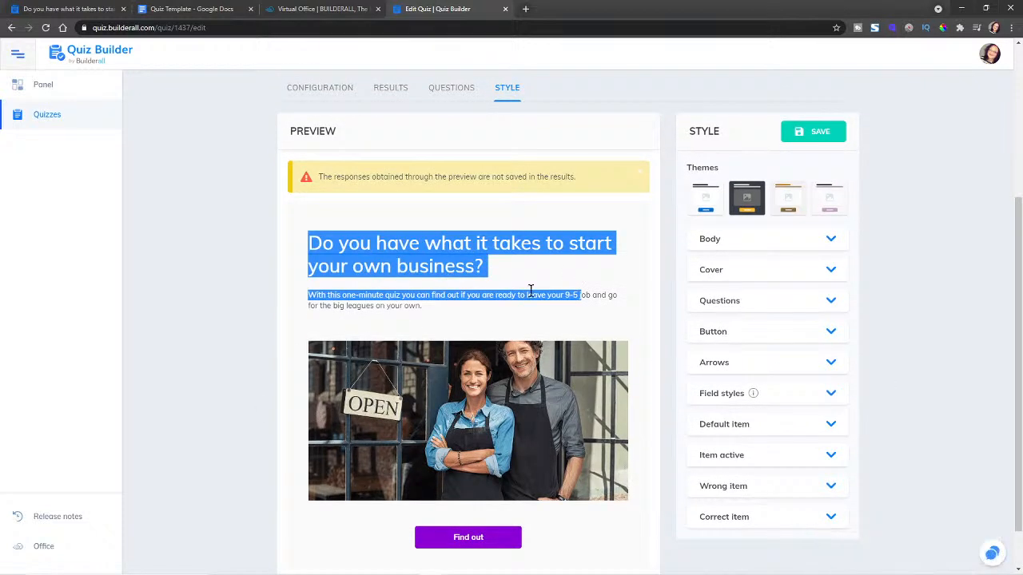
{"action": "left_click", "coordinate": [390, 309]}
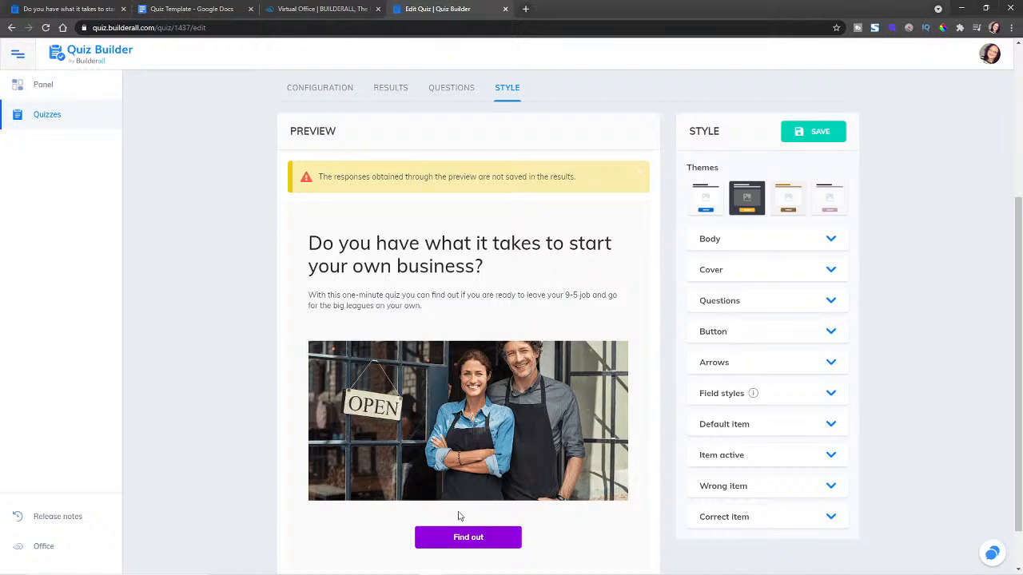
Try each of the four style themes on the quiz and apply the light theme with the blue button
{"action": "left_click", "coordinate": [704, 203]}
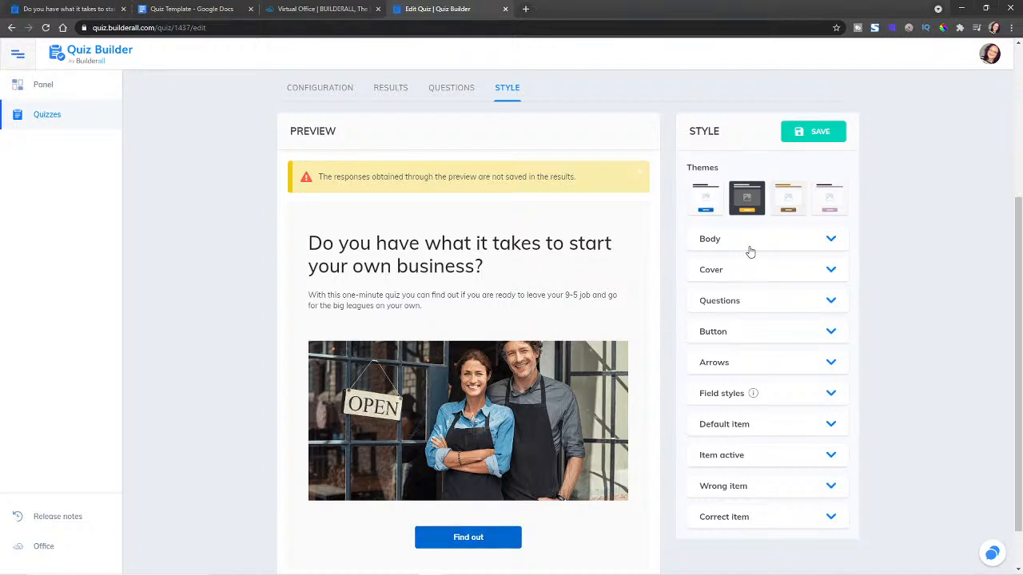
{"action": "left_click", "coordinate": [755, 197]}
{"action": "left_click", "coordinate": [791, 204]}
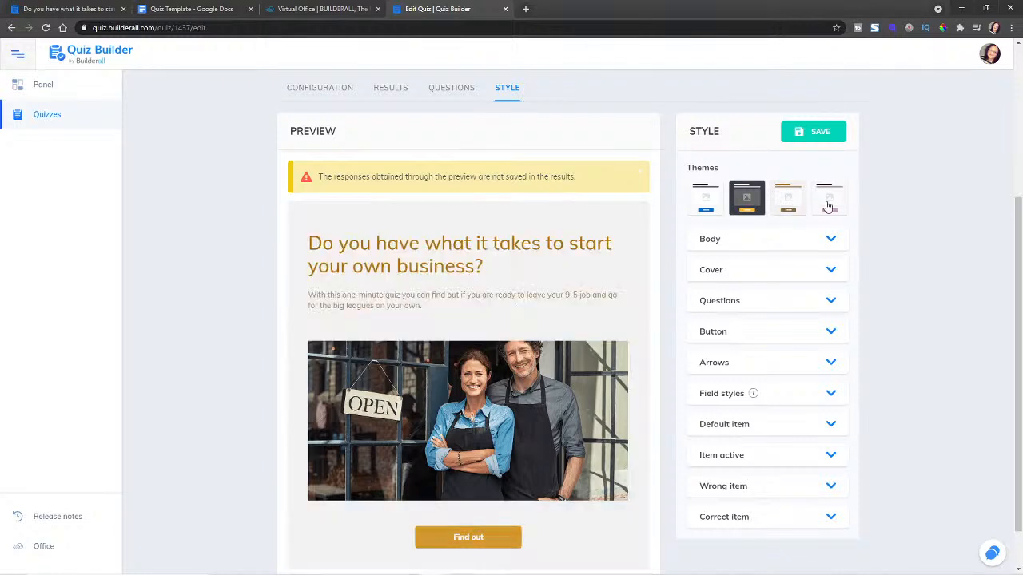
{"action": "left_click", "coordinate": [832, 205]}
{"action": "left_click", "coordinate": [704, 203]}
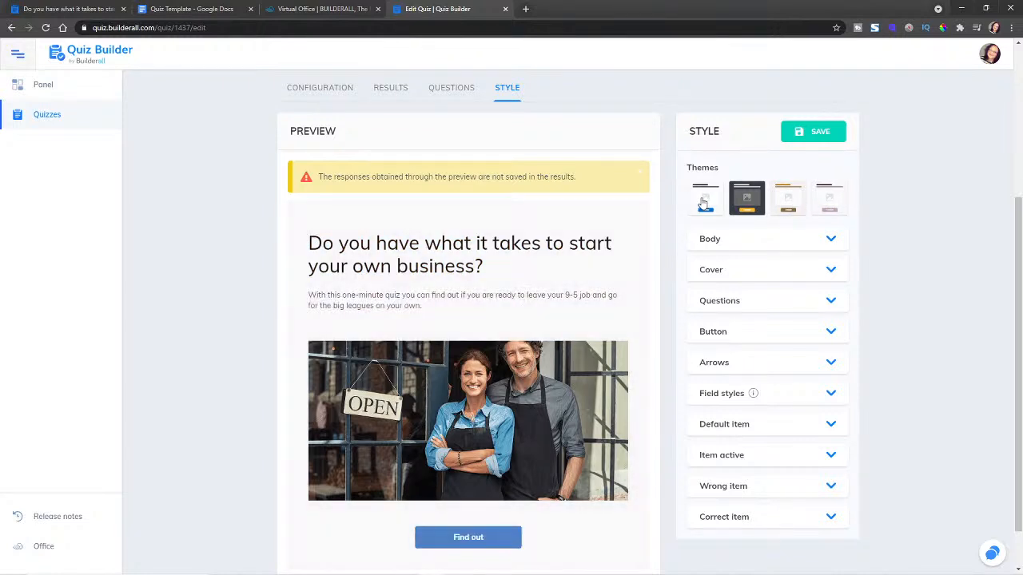
Set the cover's button background color to purple in the style settings
{"action": "left_click", "coordinate": [723, 241]}
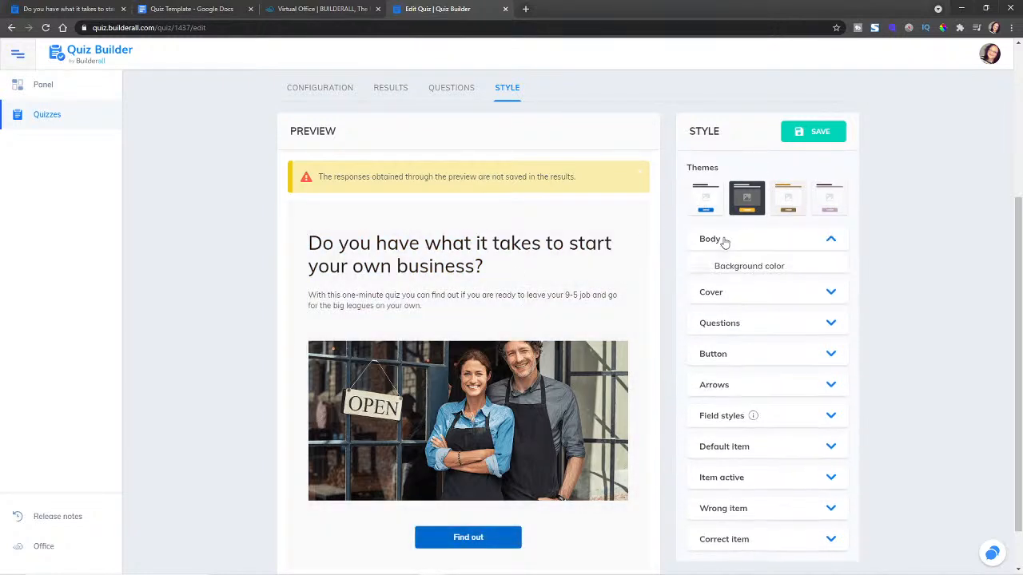
{"action": "left_click", "coordinate": [827, 295]}
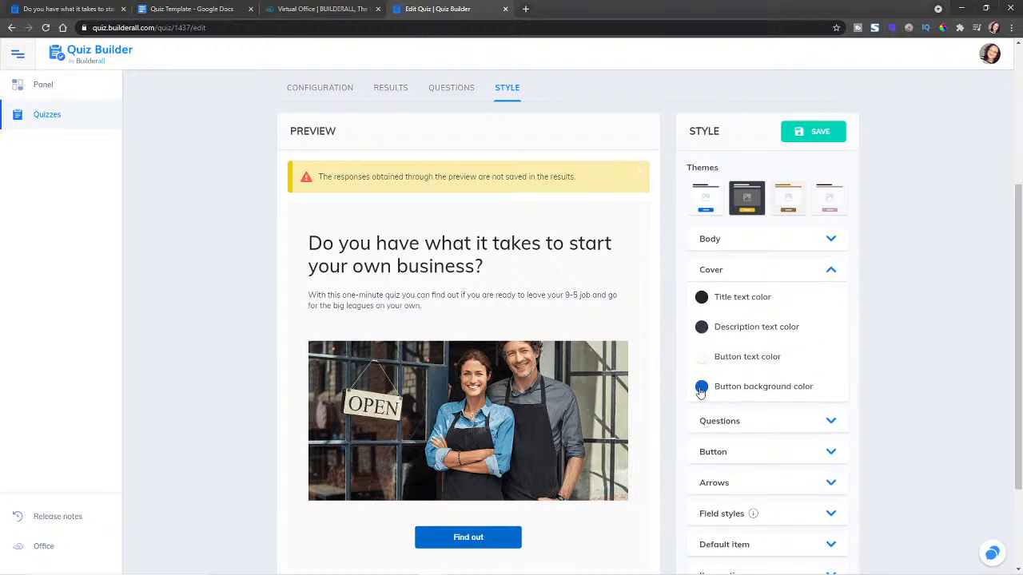
{"action": "left_click", "coordinate": [702, 387]}
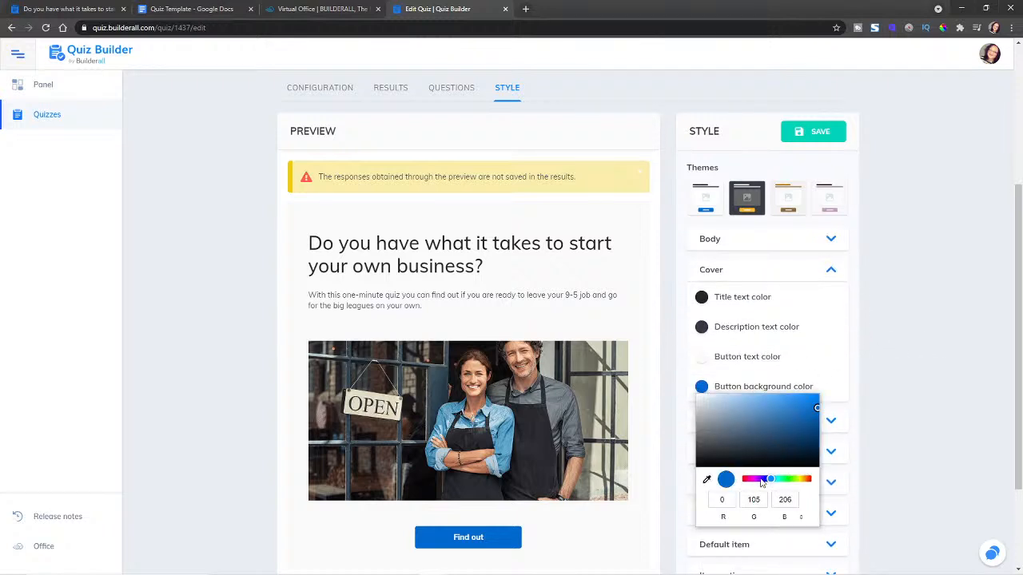
{"action": "left_click", "coordinate": [761, 479]}
{"action": "left_click", "coordinate": [908, 377]}
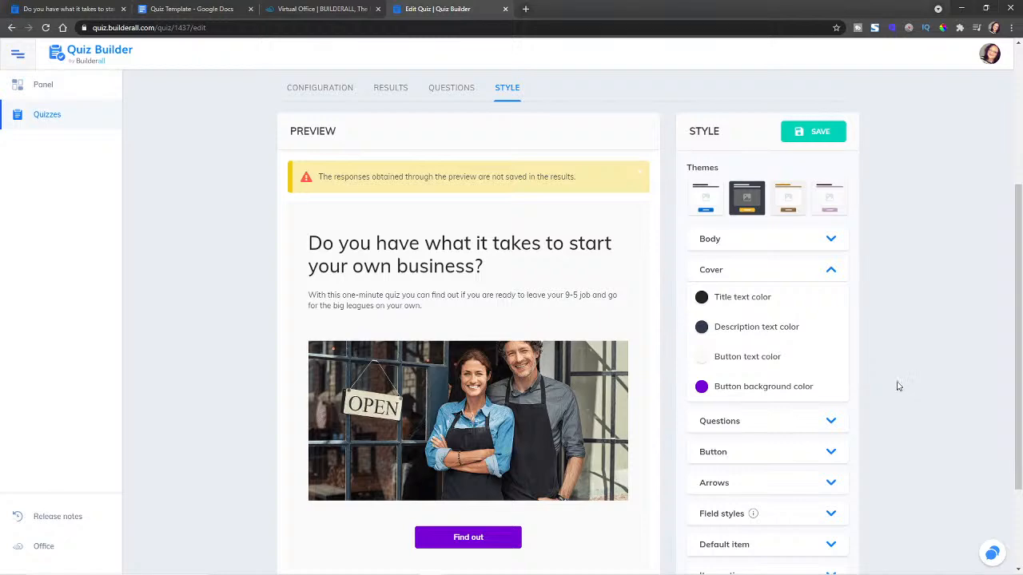
Review the remaining style categories and examine the editable ending of the quiz's link without changing it
{"action": "scroll", "coordinate": [887, 400], "scroll_direction": "down", "scroll_amount": 3}
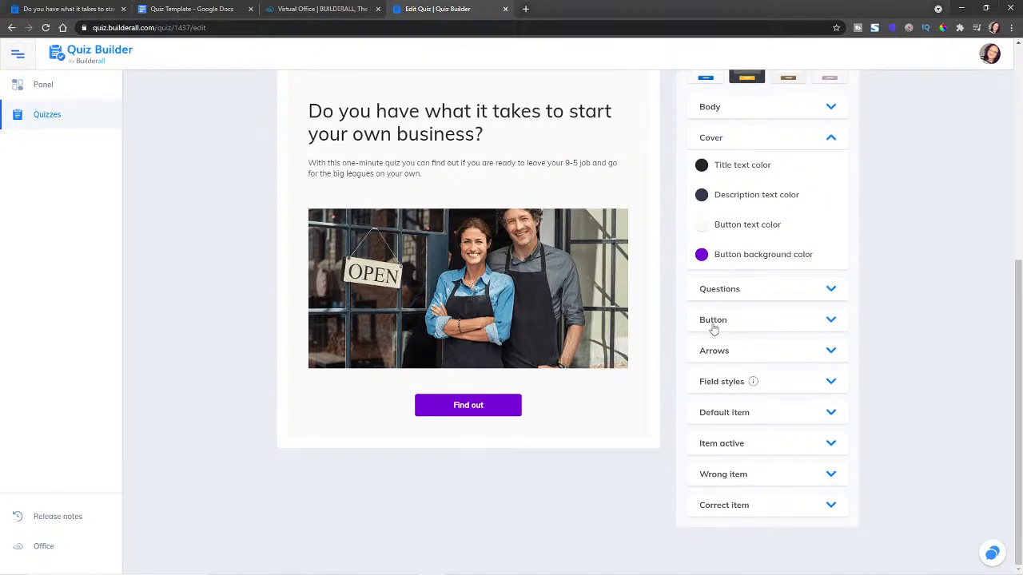
{"action": "scroll", "coordinate": [791, 247], "scroll_direction": "up", "scroll_amount": 4}
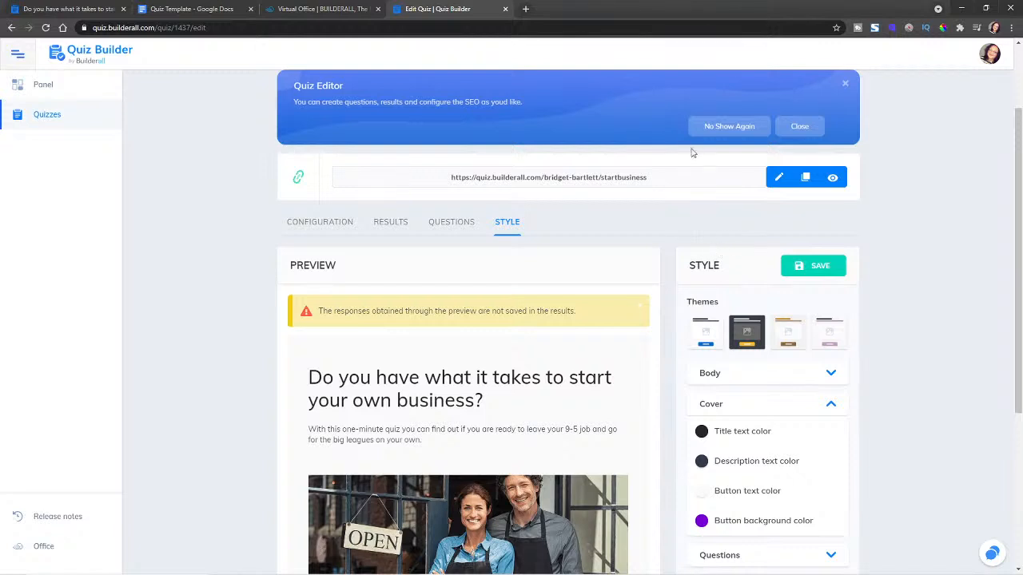
{"action": "scroll", "coordinate": [959, 392], "scroll_direction": "up", "scroll_amount": 2}
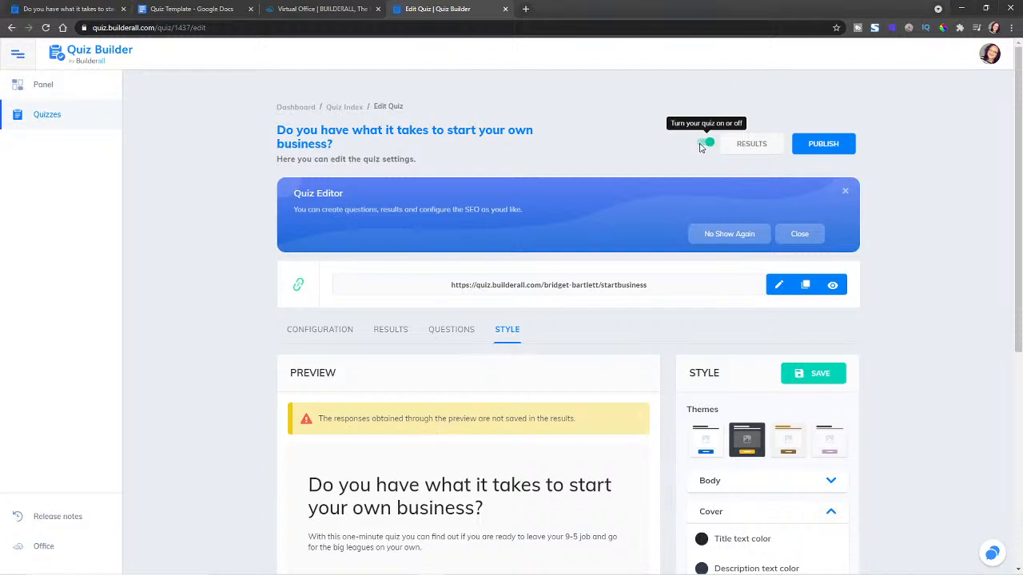
{"action": "left_click", "coordinate": [779, 286]}
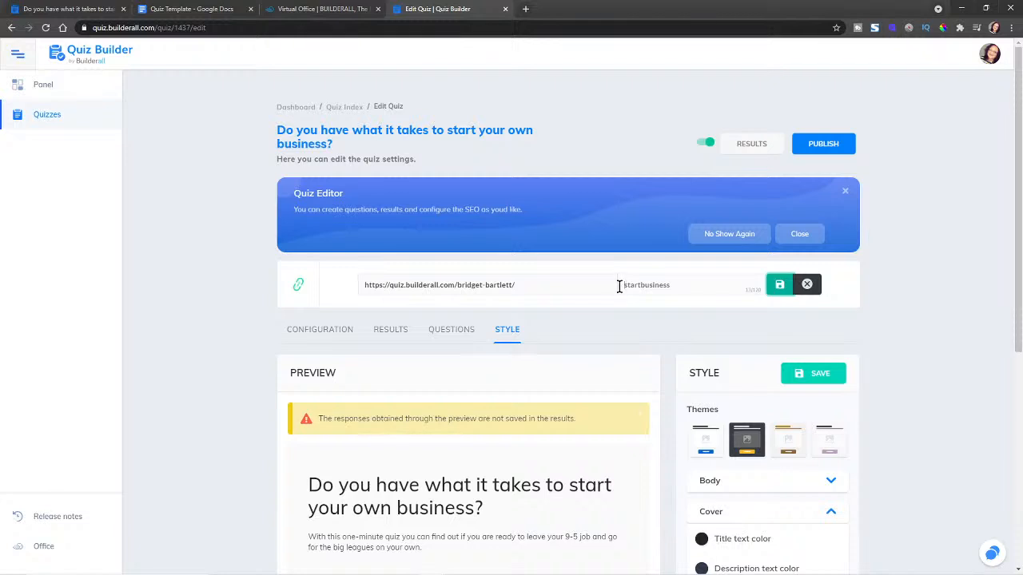
{"action": "left_click_drag", "start_coordinate": [619, 286], "coordinate": [707, 281]}
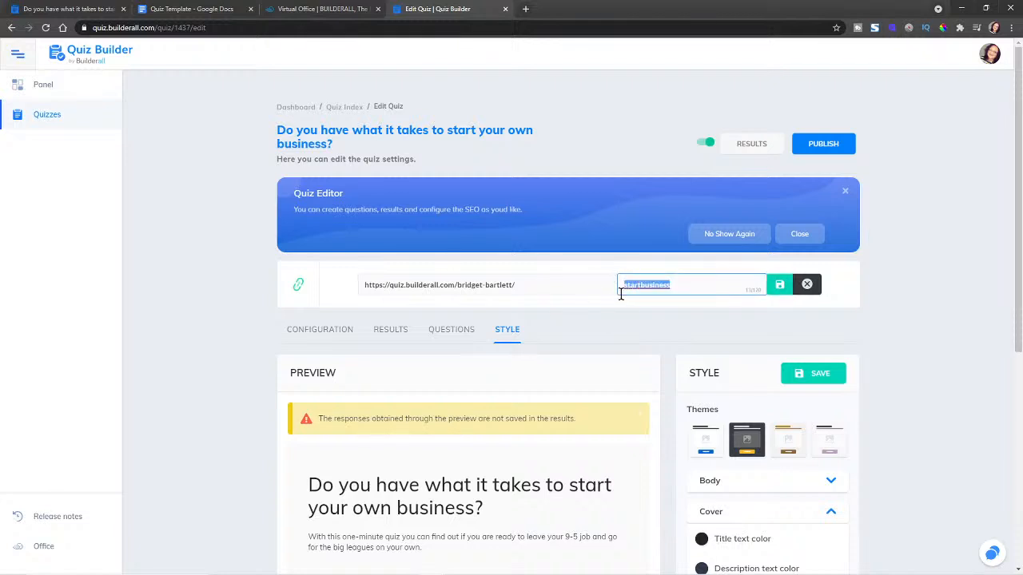
{"action": "left_click", "coordinate": [809, 286]}
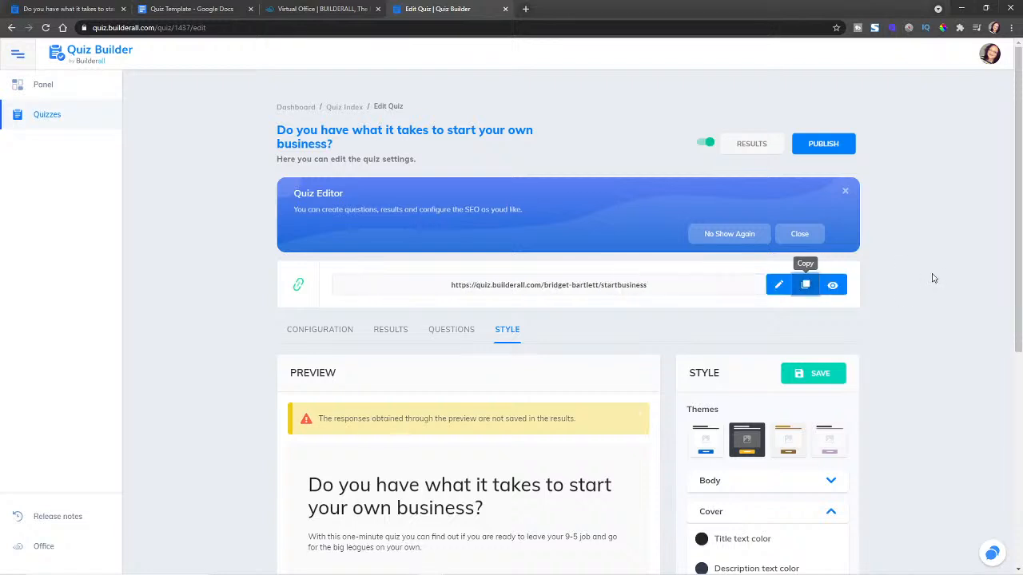
Open the live quiz and answer its first four questions, choosing "Not being understood." and "How can I reach the most people with my service?" for questions 2 and 3
{"action": "left_click", "coordinate": [833, 285]}
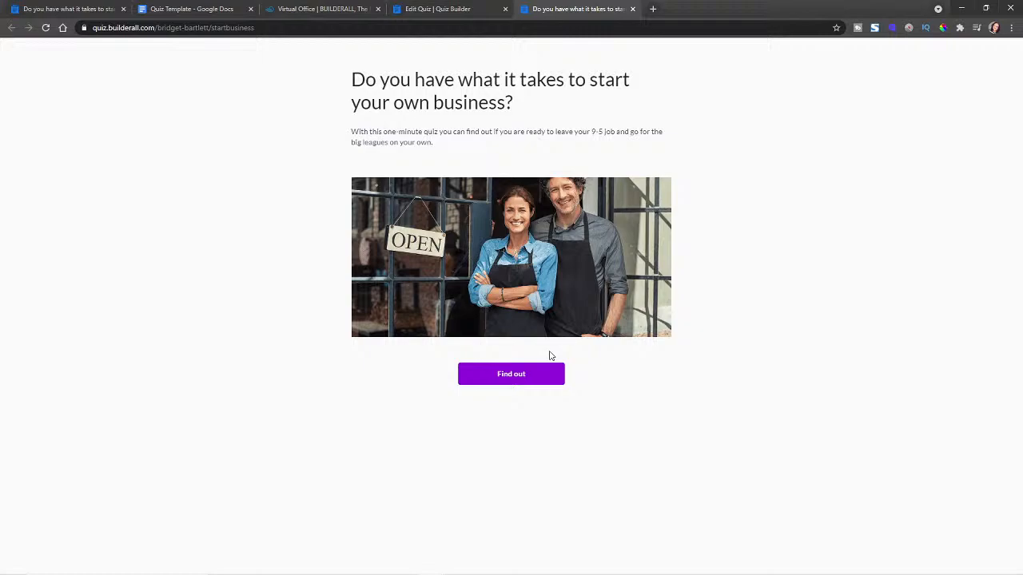
{"action": "left_click", "coordinate": [507, 375]}
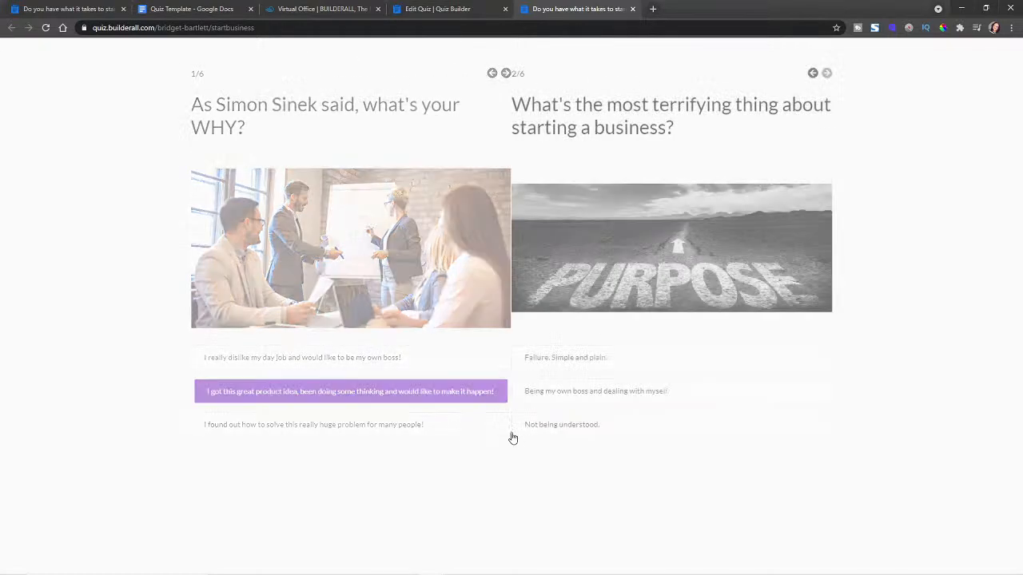
{"action": "left_click", "coordinate": [562, 425]}
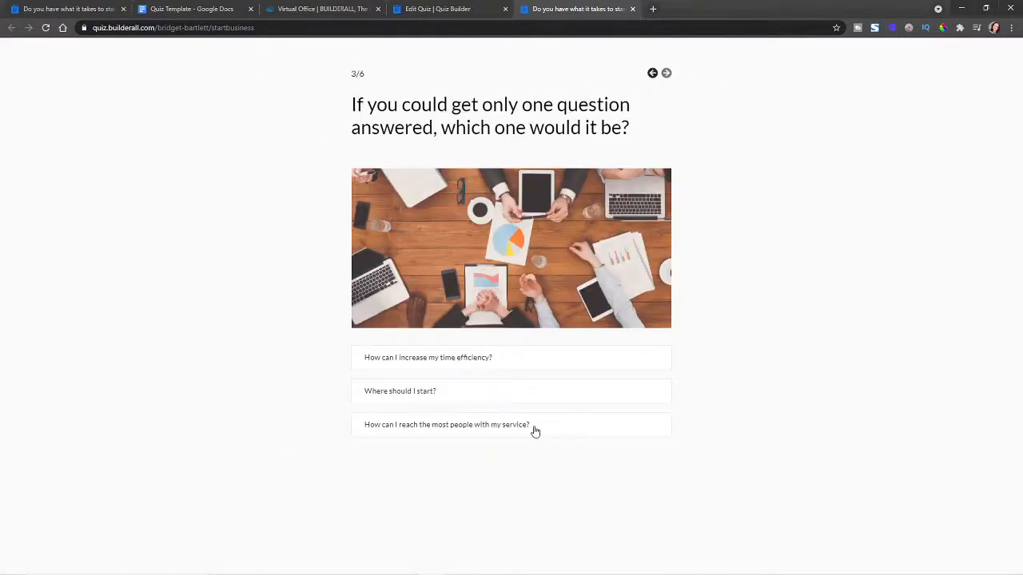
{"action": "left_click", "coordinate": [534, 429]}
{"action": "left_click", "coordinate": [489, 359]}
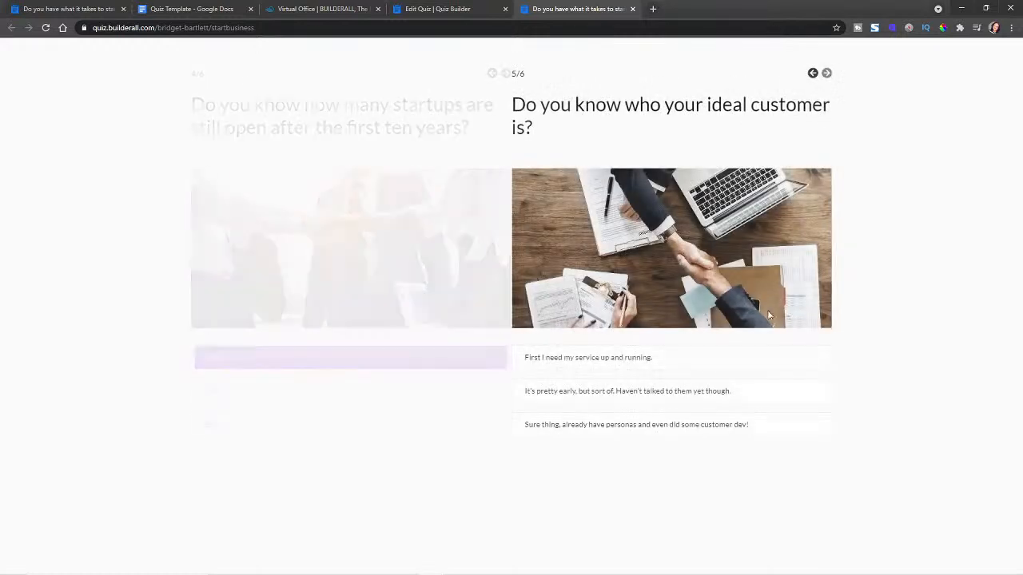
Return to the quiz editor, copy the quiz's public link and highlight its full address
{"action": "left_click", "coordinate": [421, 7]}
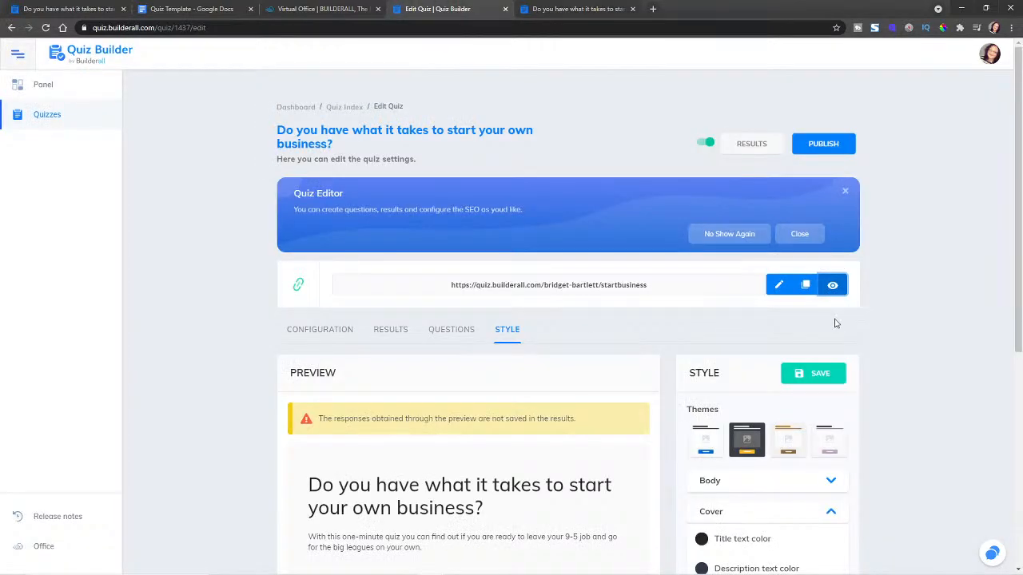
{"action": "left_click", "coordinate": [805, 286]}
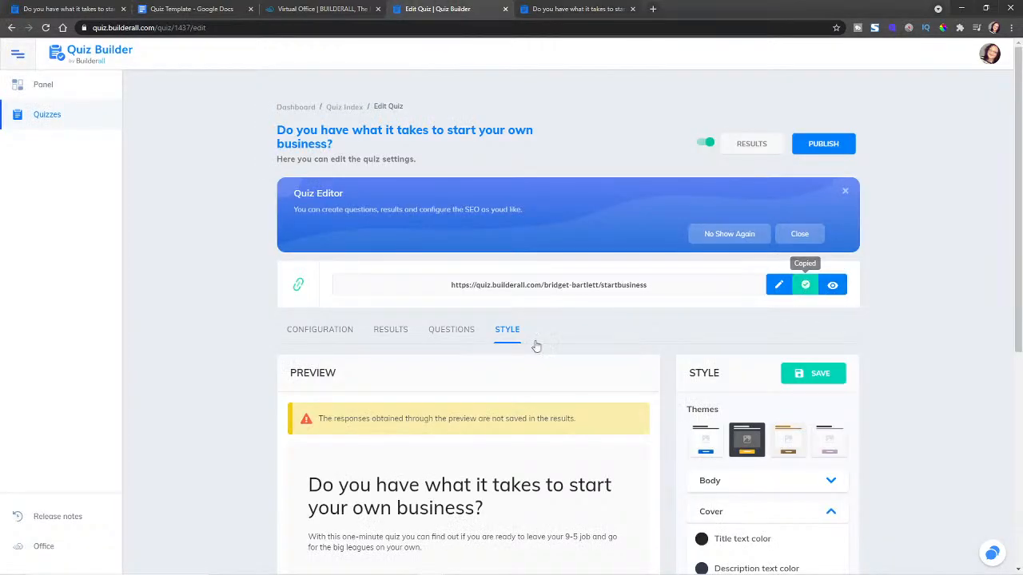
{"action": "left_click_drag", "start_coordinate": [439, 286], "coordinate": [671, 272]}
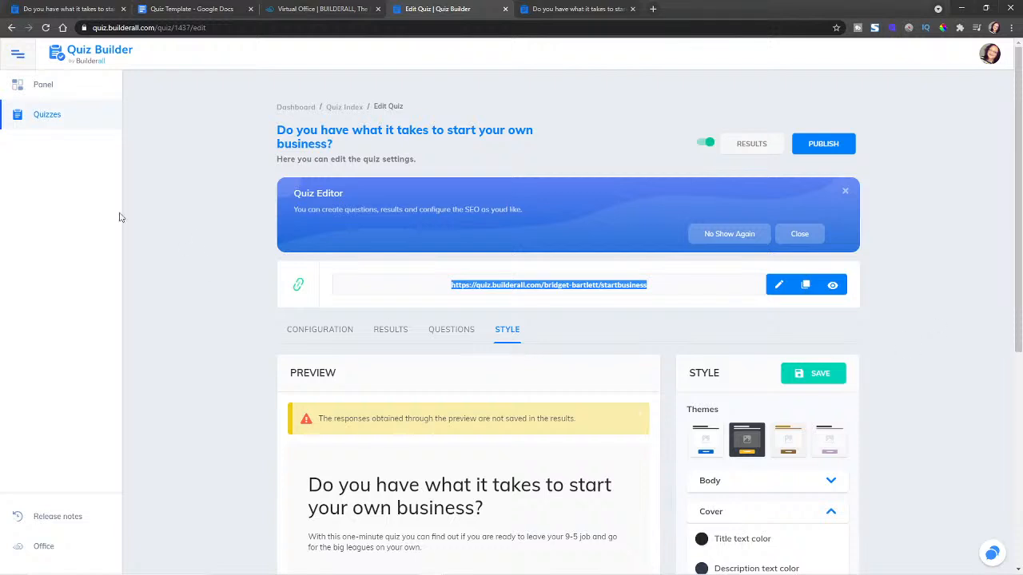
Revisit the Builderall office and the live quiz, and review the questions and answers in the Quiz Template document in Google Docs
{"action": "left_click", "coordinate": [308, 7]}
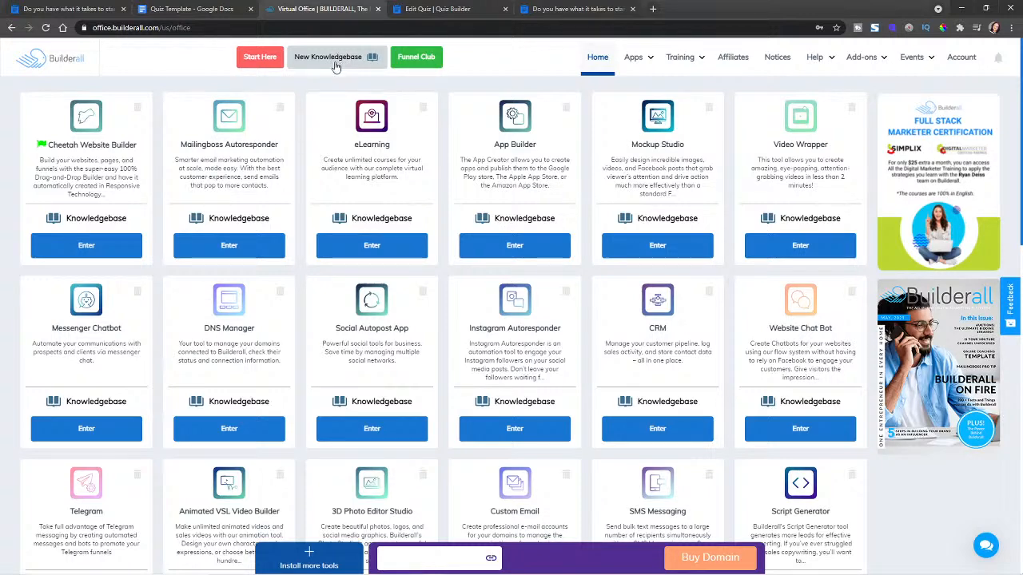
{"action": "left_click", "coordinate": [554, 7]}
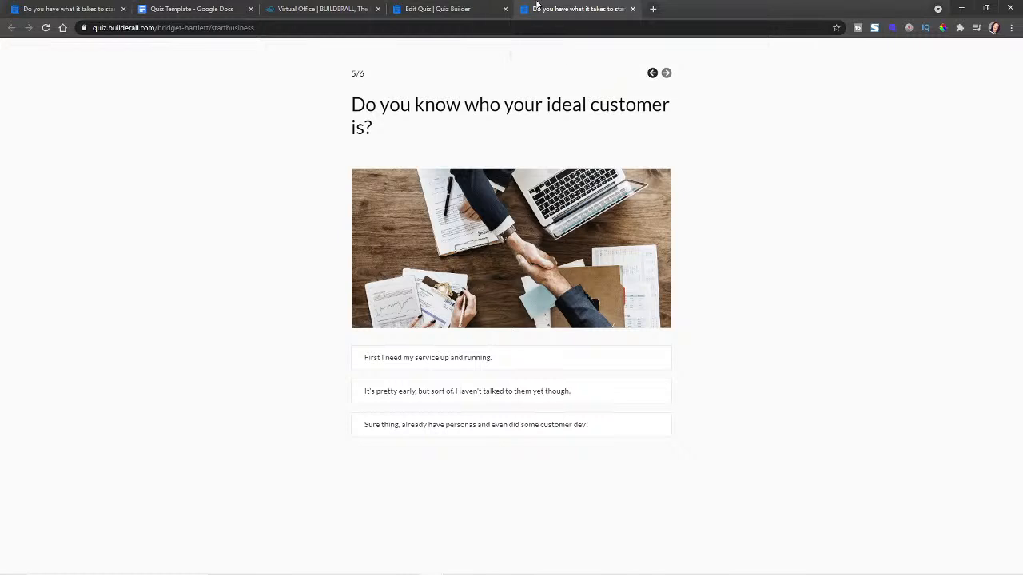
{"action": "left_click", "coordinate": [184, 6]}
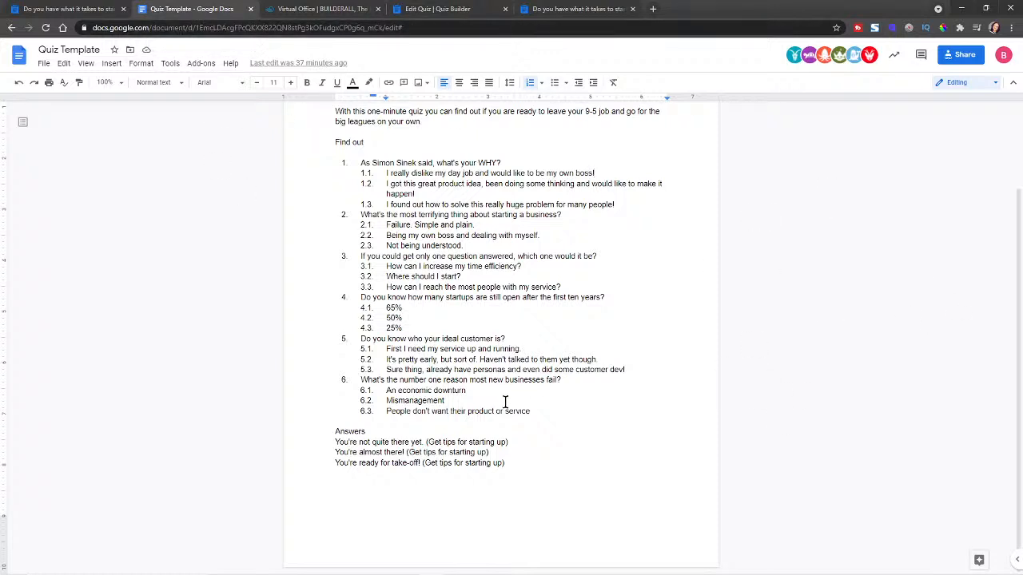
{"action": "scroll", "coordinate": [505, 401], "scroll_direction": "up", "scroll_amount": 3}
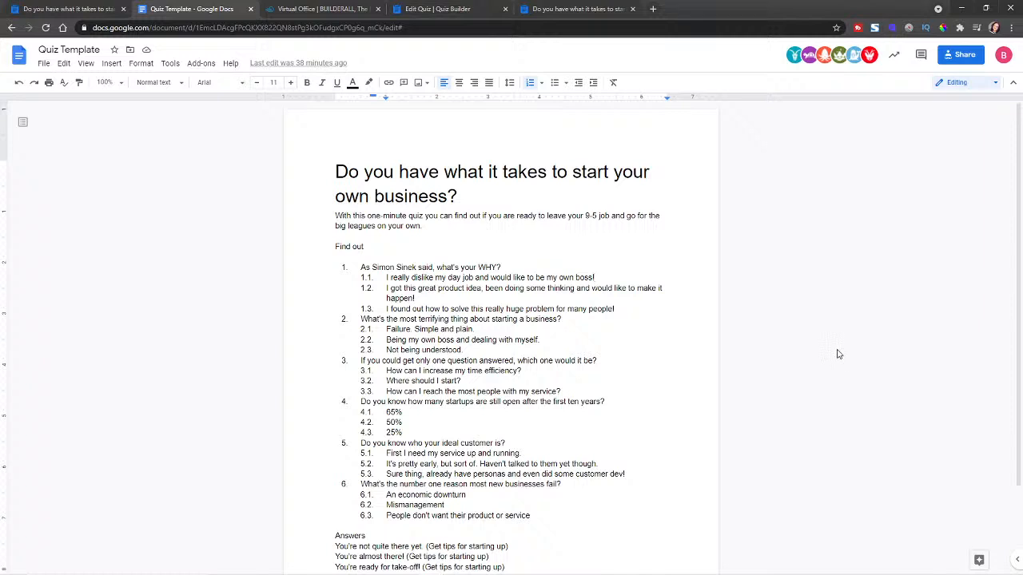
{"action": "scroll", "coordinate": [835, 354], "scroll_direction": "down", "scroll_amount": 1}
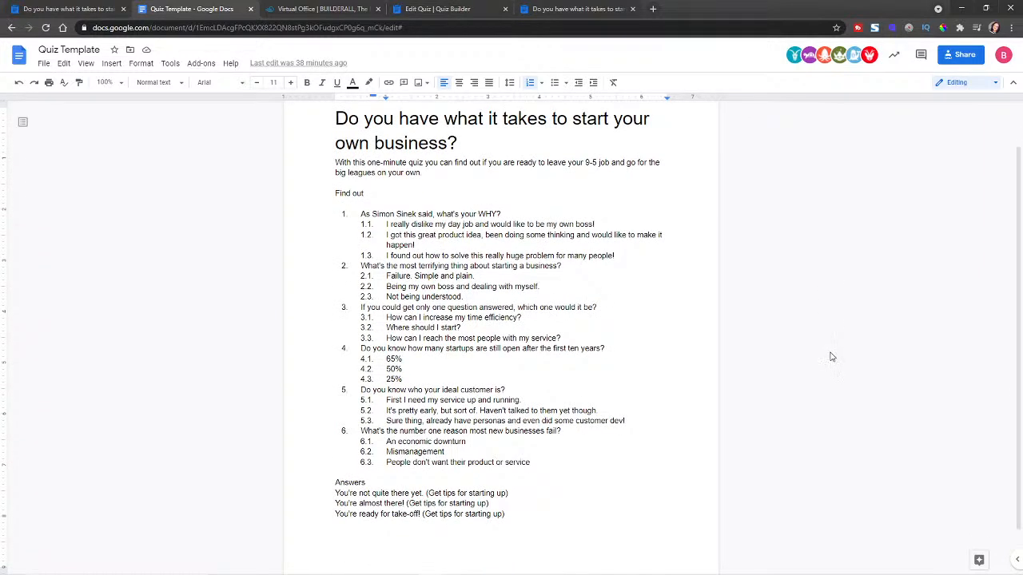